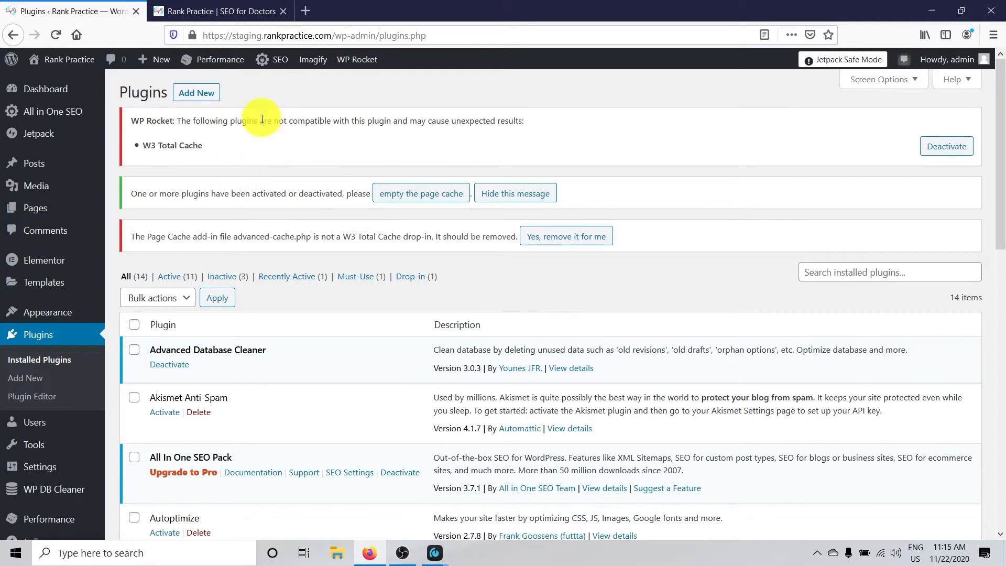
Deactivate the WP Rocket plugin, skipping its feedback form, and deactivate the W3 Total Cache plugin
scroll(395, 269, down, 12)
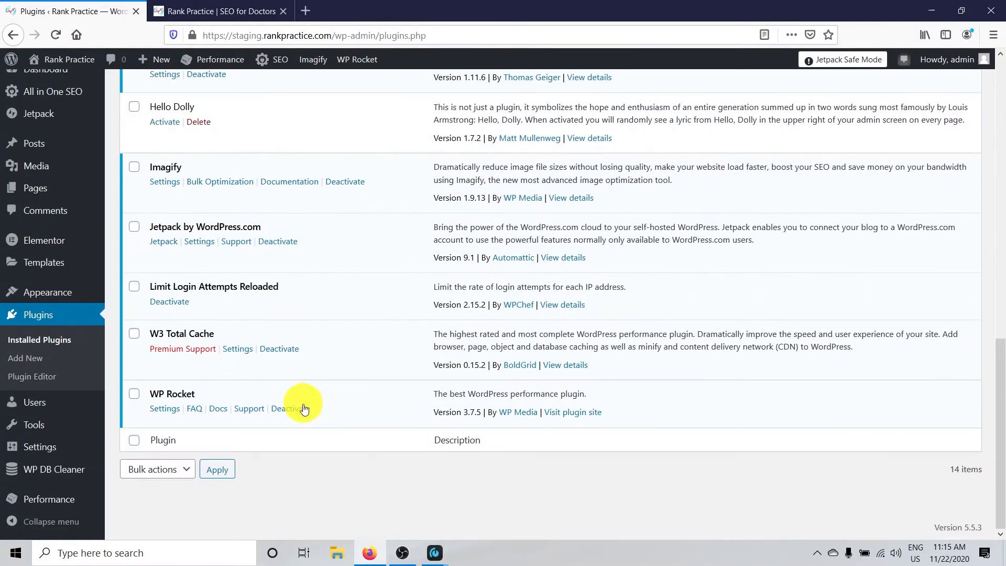
click(288, 408)
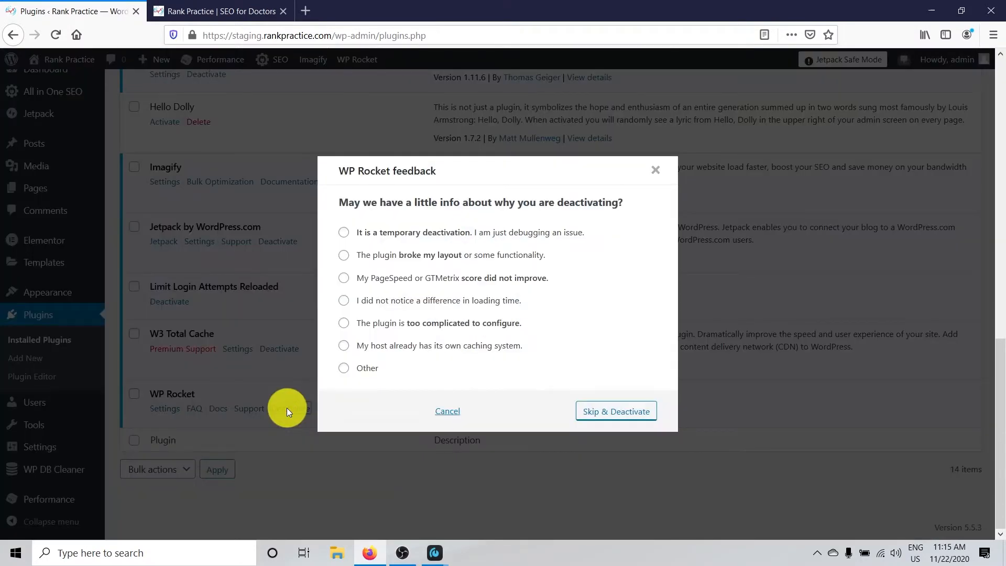
click(622, 416)
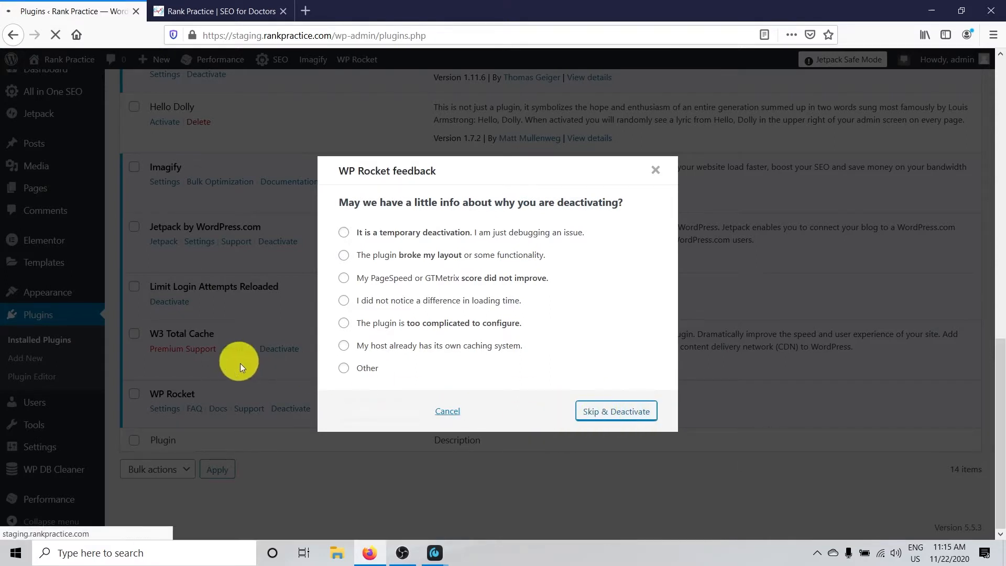
scroll(372, 384, down, 10)
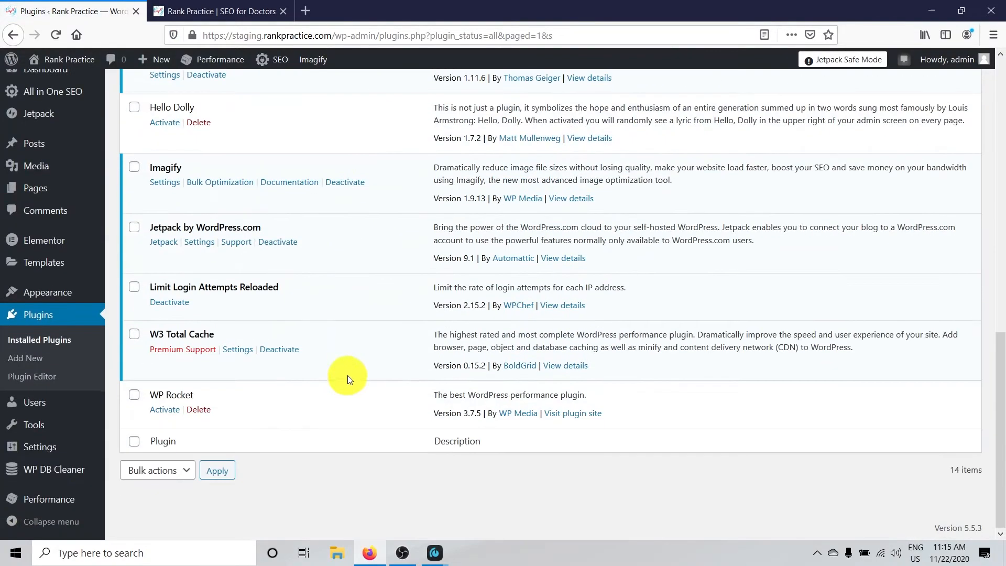
click(286, 353)
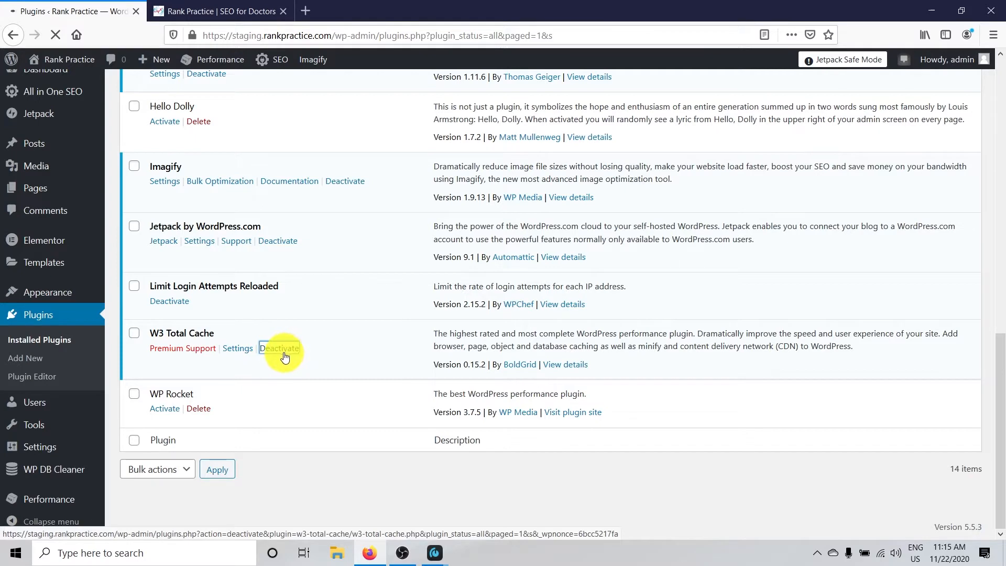
Activate the WP Rocket plugin again and open its settings page
scroll(273, 359, down, 10)
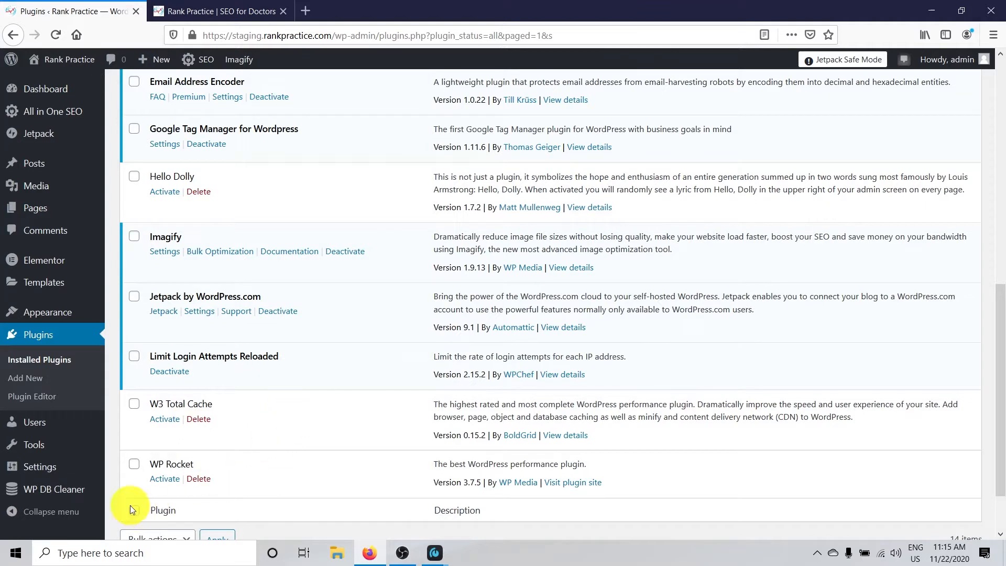
click(160, 477)
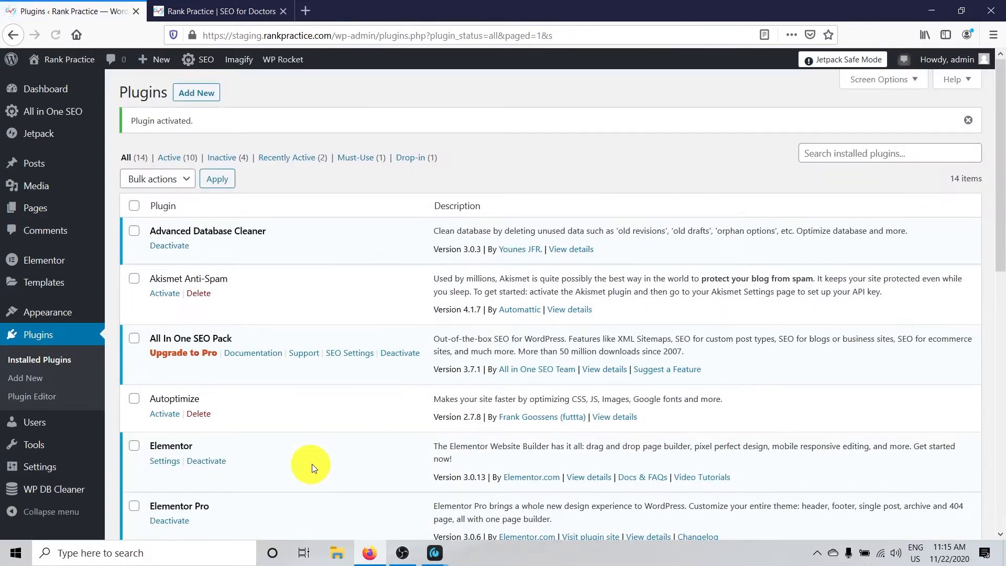
mouse_move(41, 468)
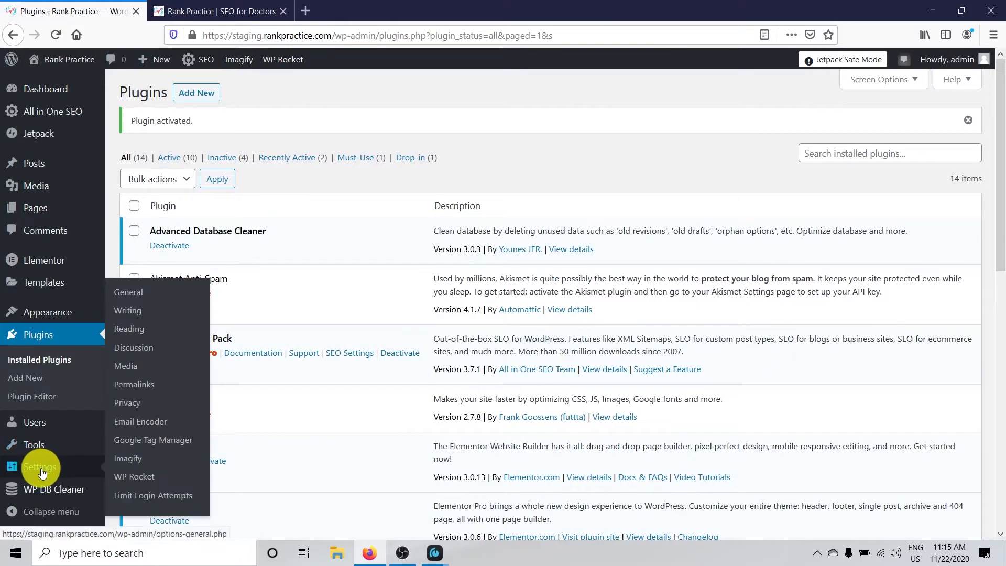
click(135, 479)
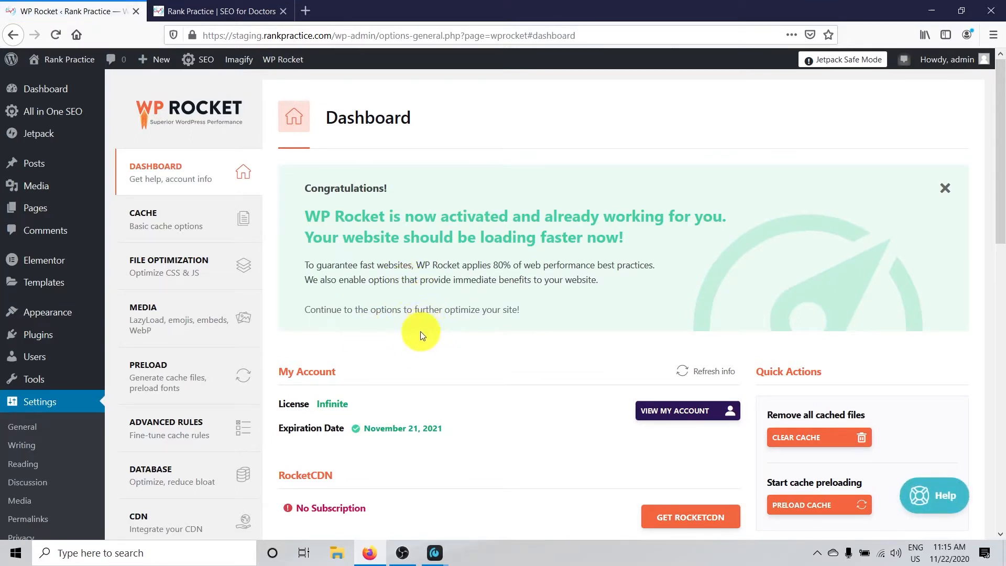
Review the WP Rocket dashboard and the Cache settings for mobile cache, user cache and cache lifespan
scroll(422, 332, down, 5)
scroll(431, 335, up, 5)
click(175, 218)
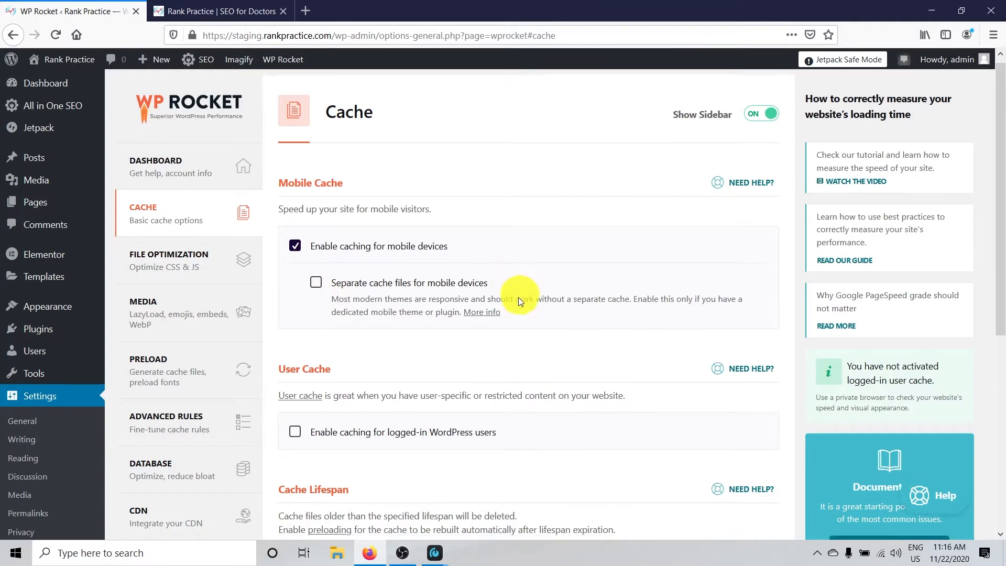
scroll(517, 298, down, 3)
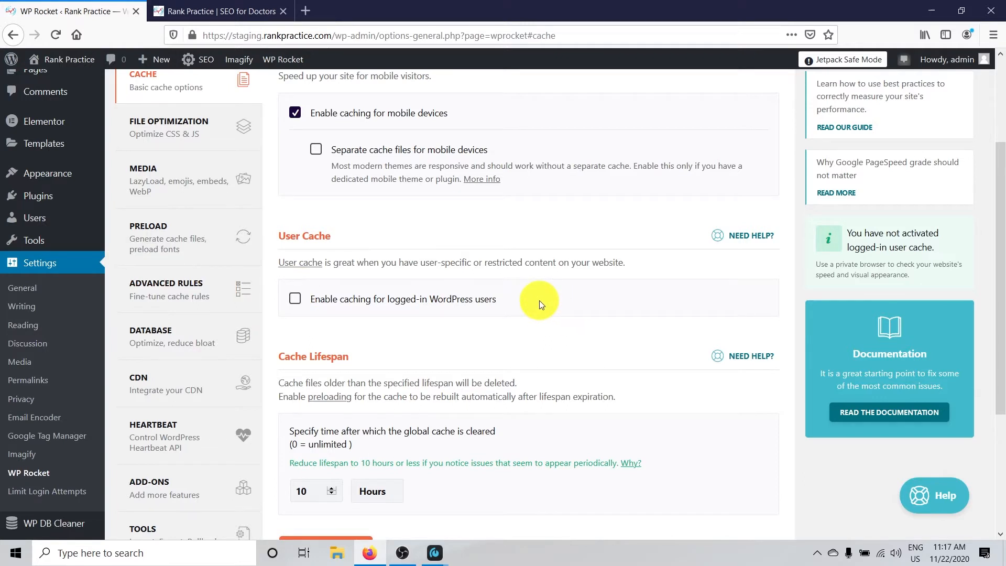
scroll(539, 299, down, 3)
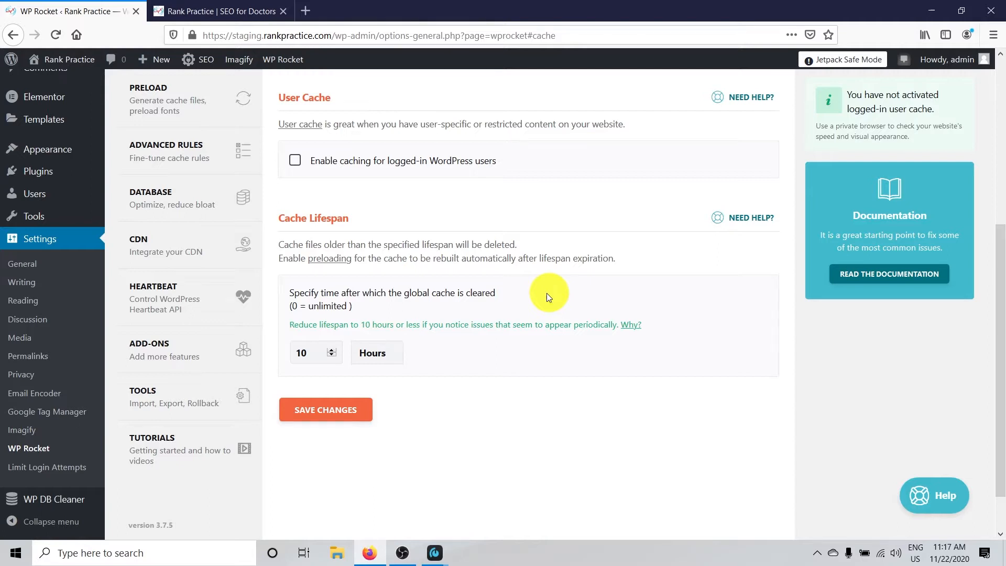
drag(283, 244, 532, 250)
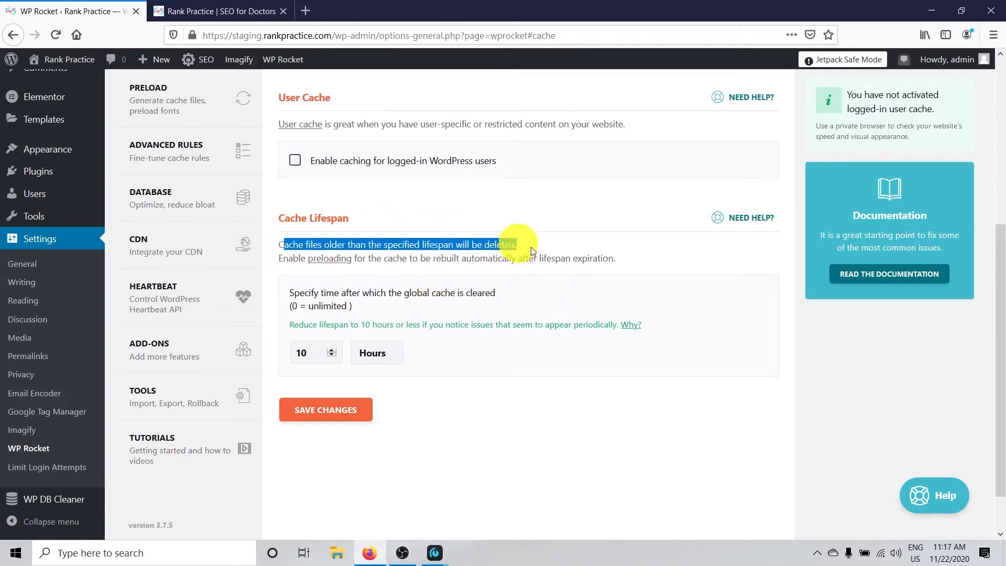
click(408, 278)
drag(279, 259, 623, 262)
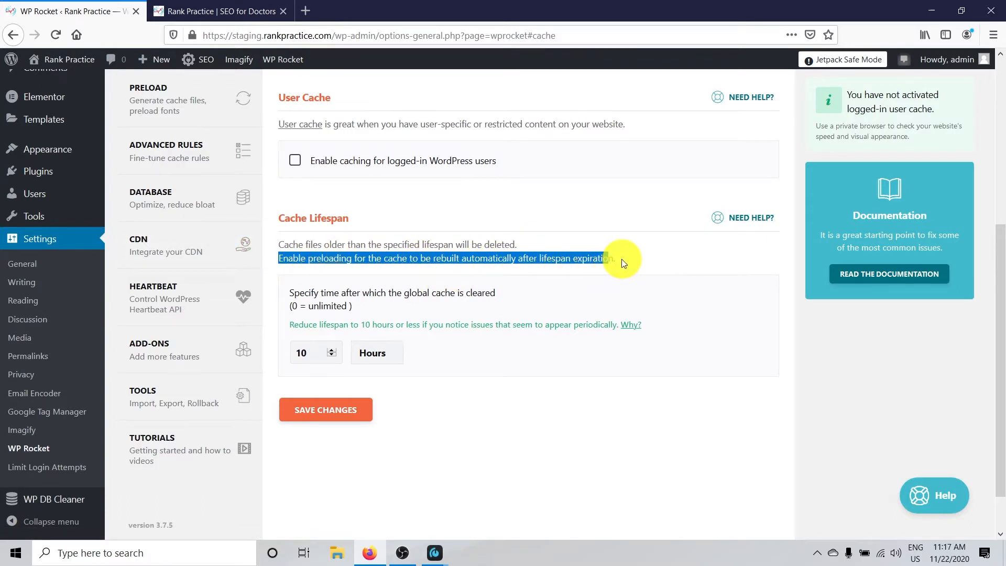
click(627, 260)
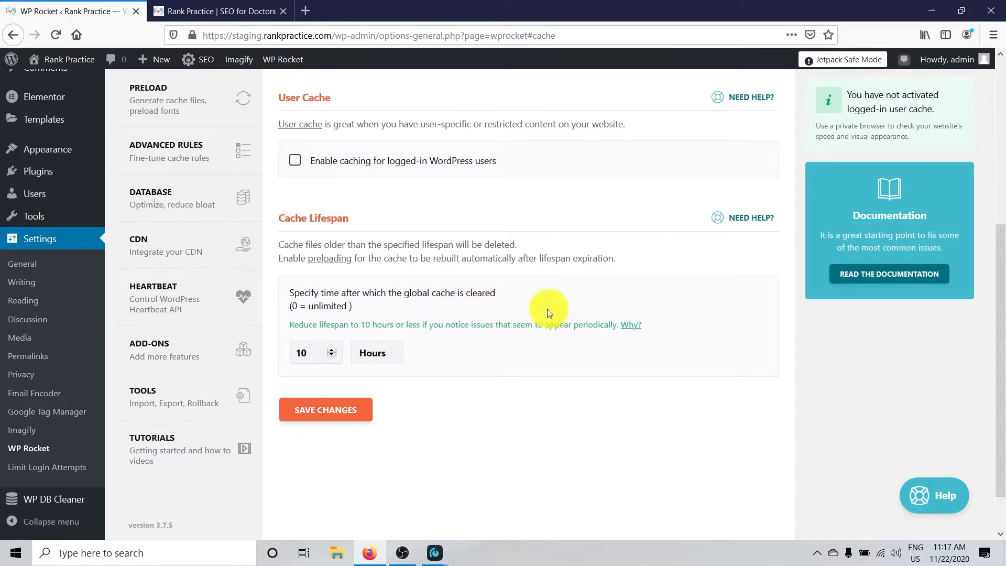
In WP Rocket's File Optimization settings, activate both Minify CSS files and Combine CSS files
scroll(461, 325, up, 2)
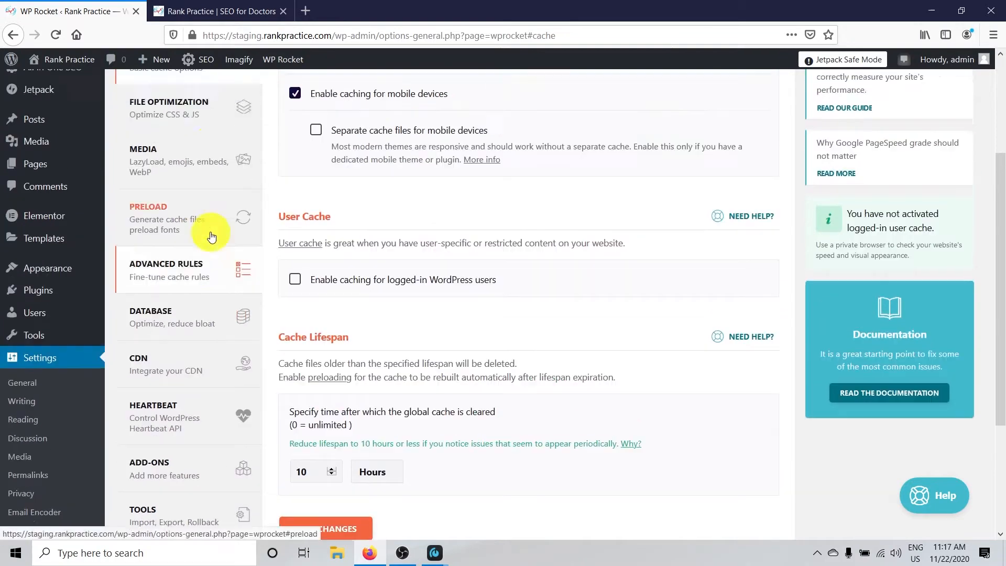
scroll(211, 237, up, 3)
click(177, 258)
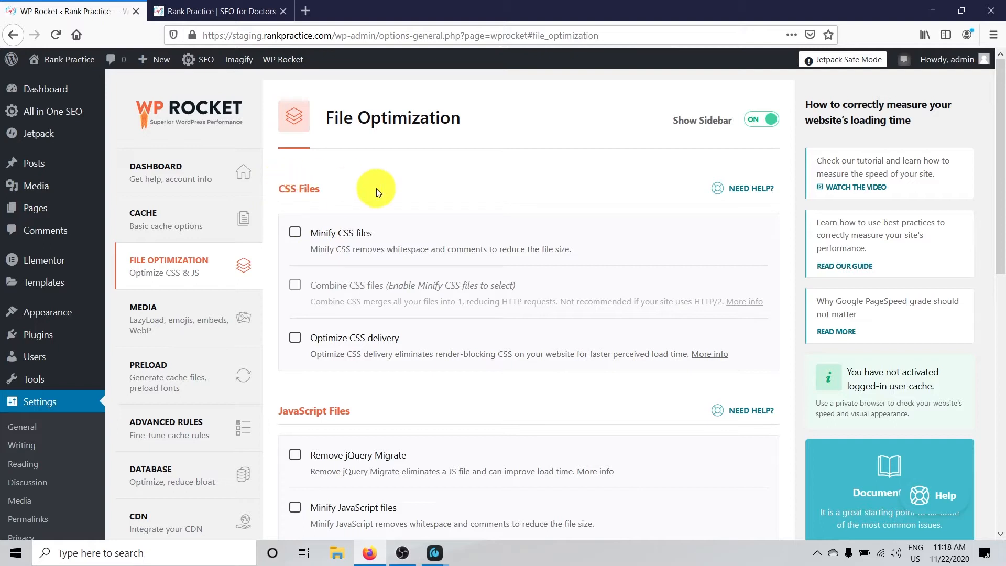
click(293, 238)
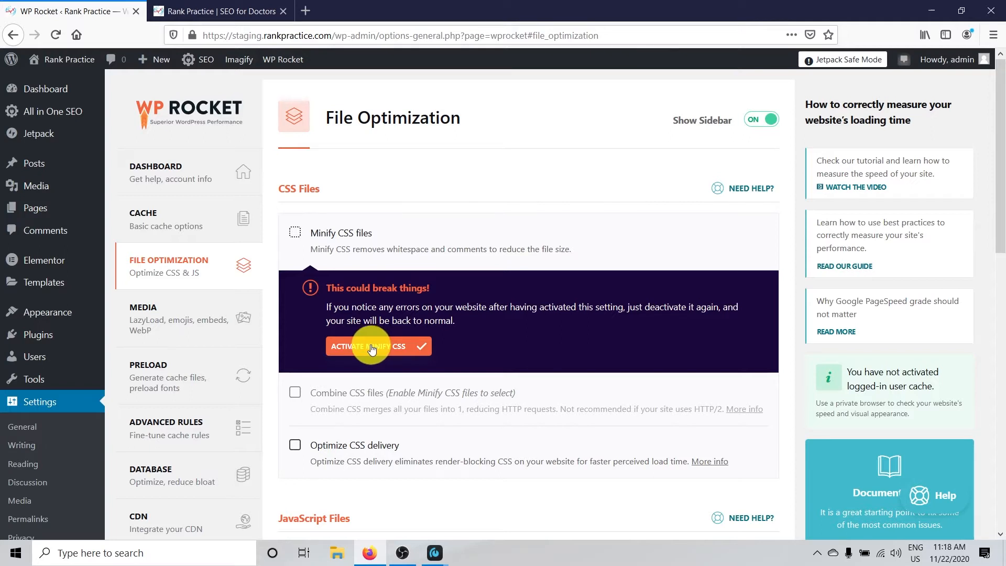
click(352, 348)
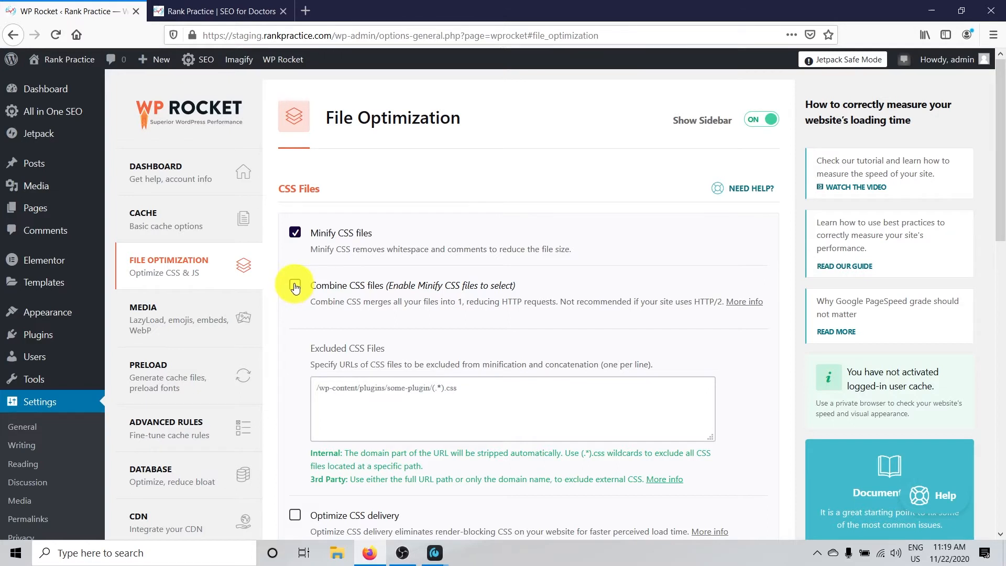
click(295, 286)
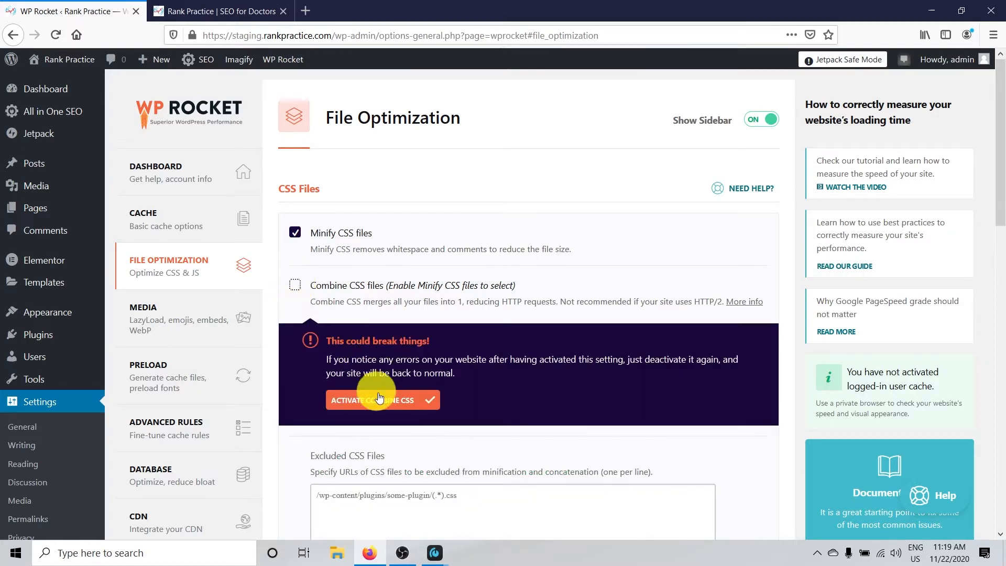
click(388, 399)
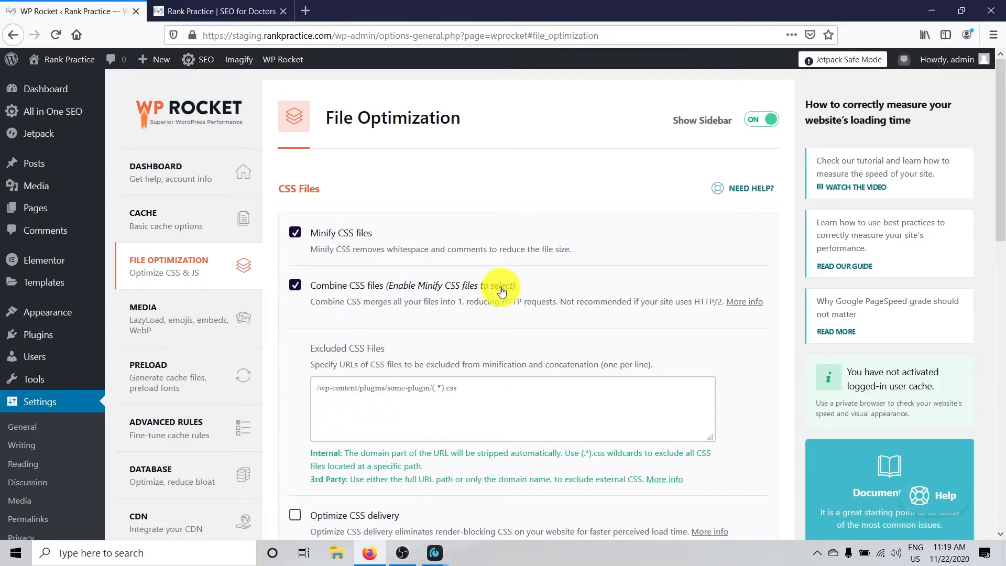
Enable Optimize CSS delivery for the CSS files and place the cursor in the Fallback critical CSS field
scroll(397, 312, down, 4)
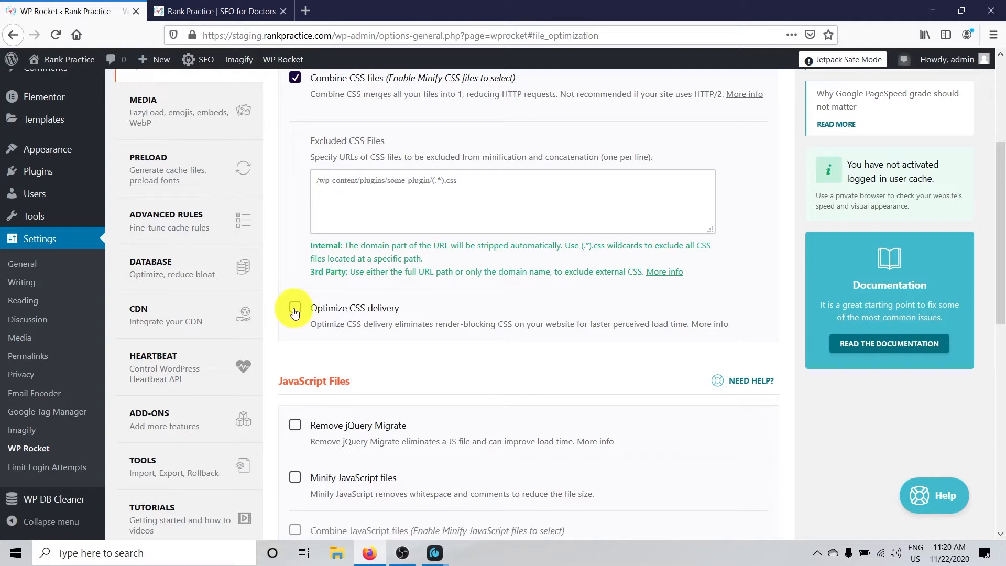
click(295, 310)
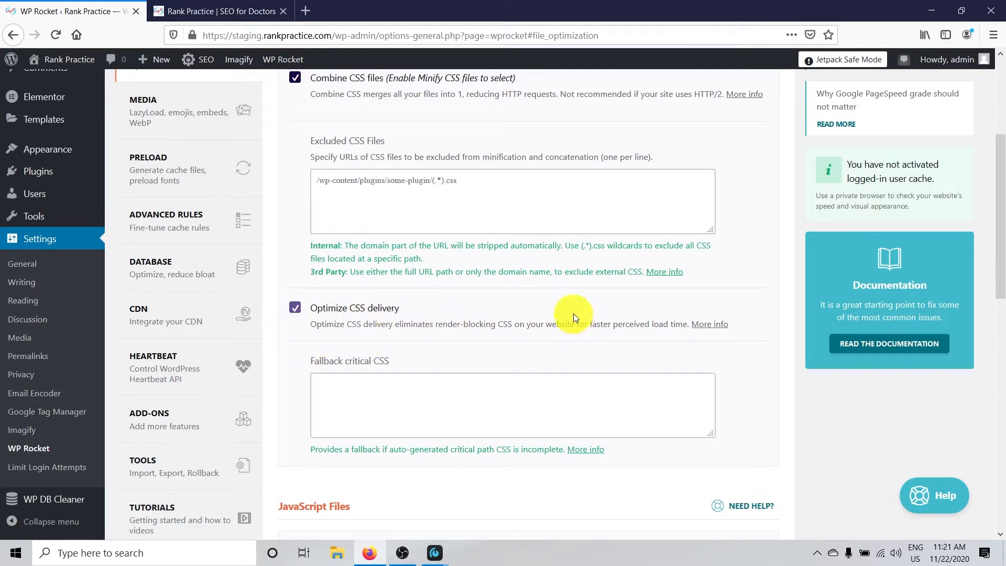
scroll(568, 306, down, 3)
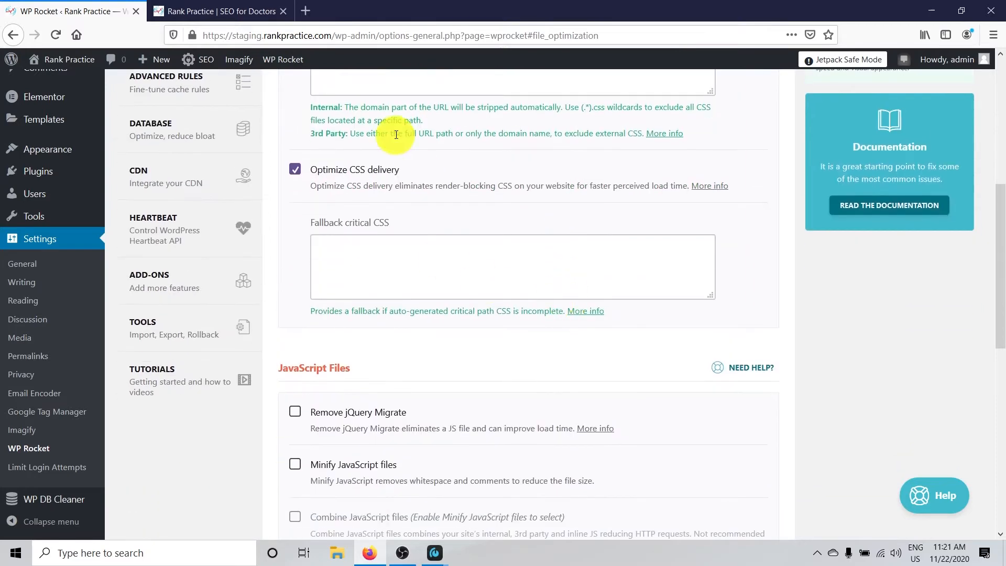
scroll(481, 178, up, 2)
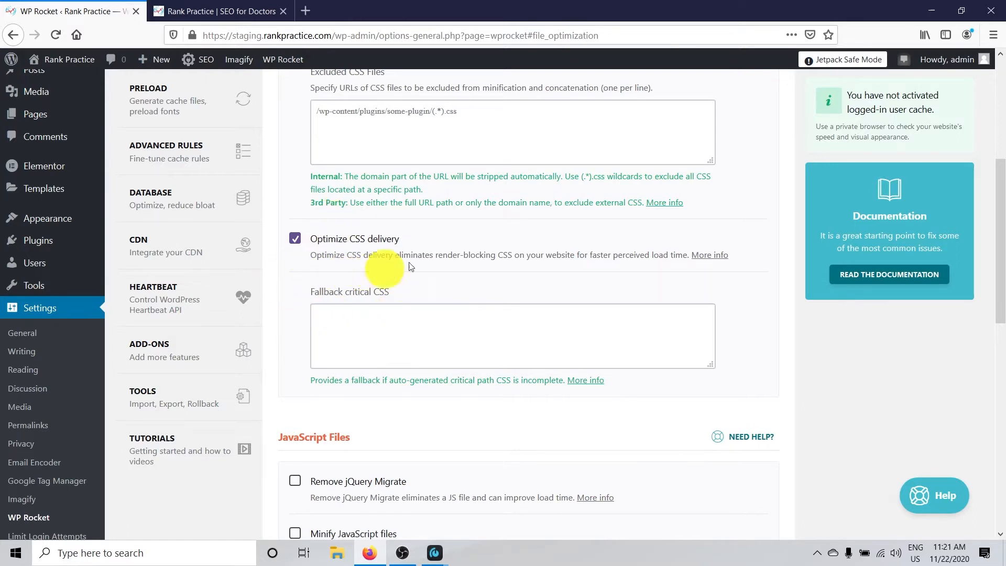
scroll(431, 251, up, 1)
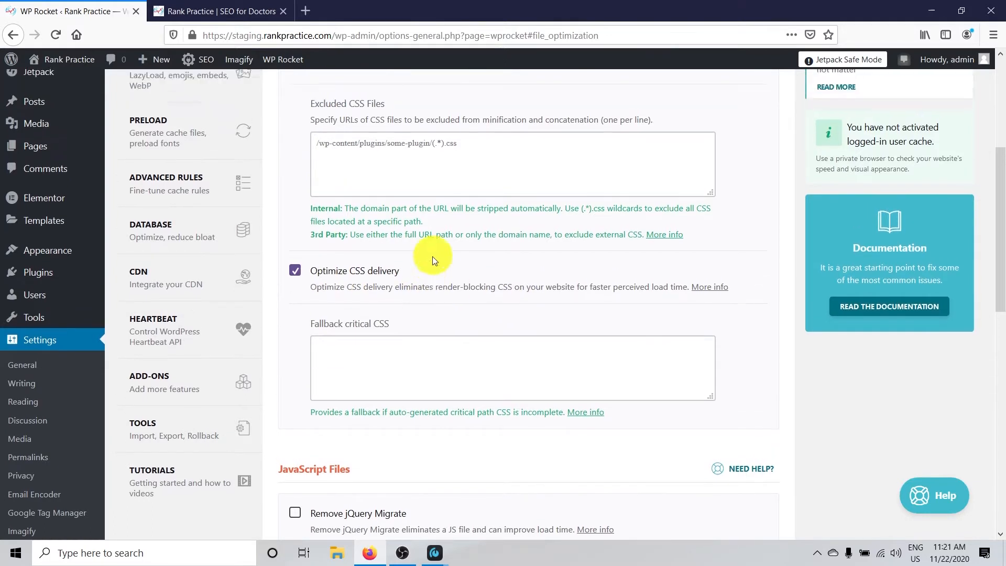
click(378, 411)
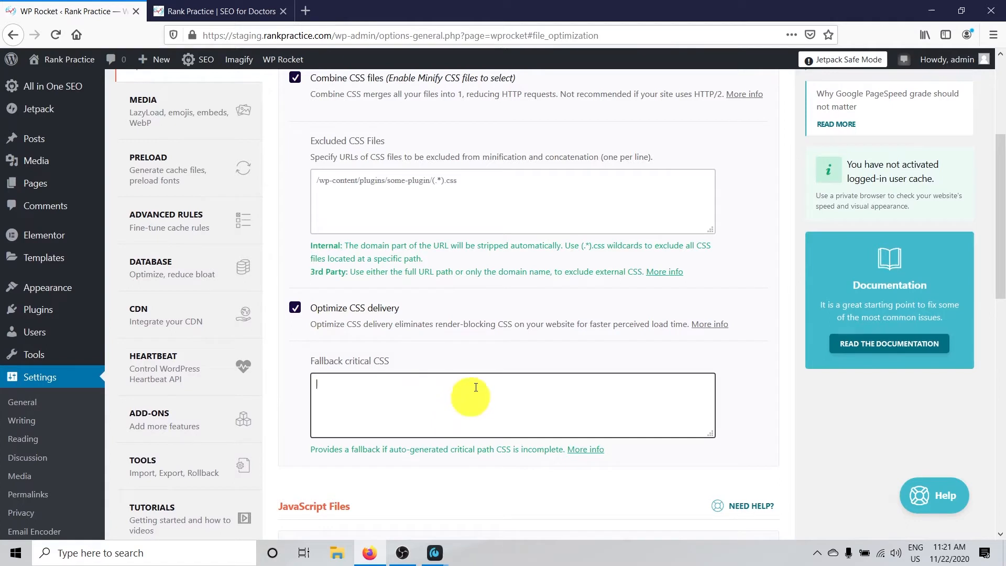
Enable Remove jQuery Migrate in the JavaScript Files settings
scroll(480, 369, down, 2)
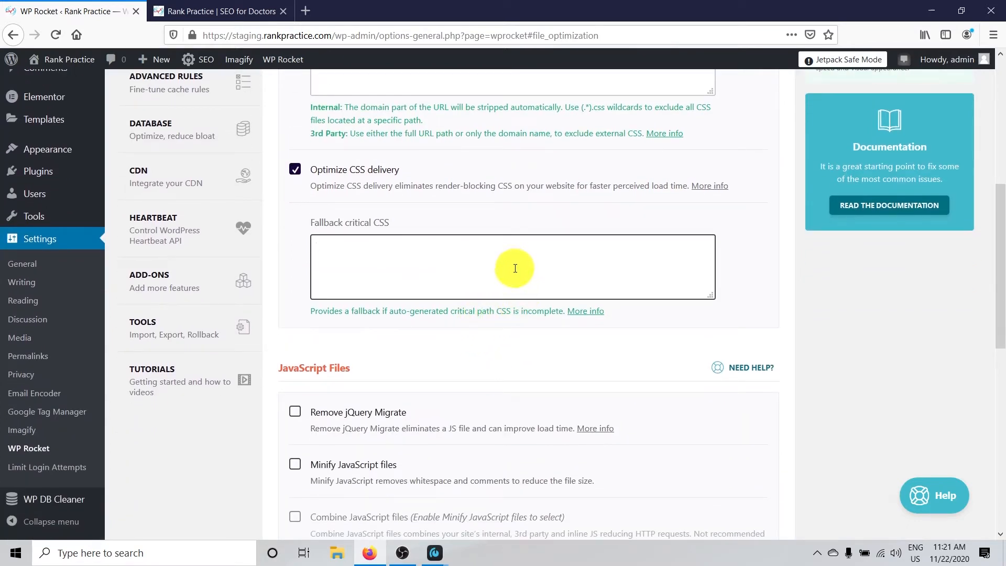
scroll(503, 265, down, 1)
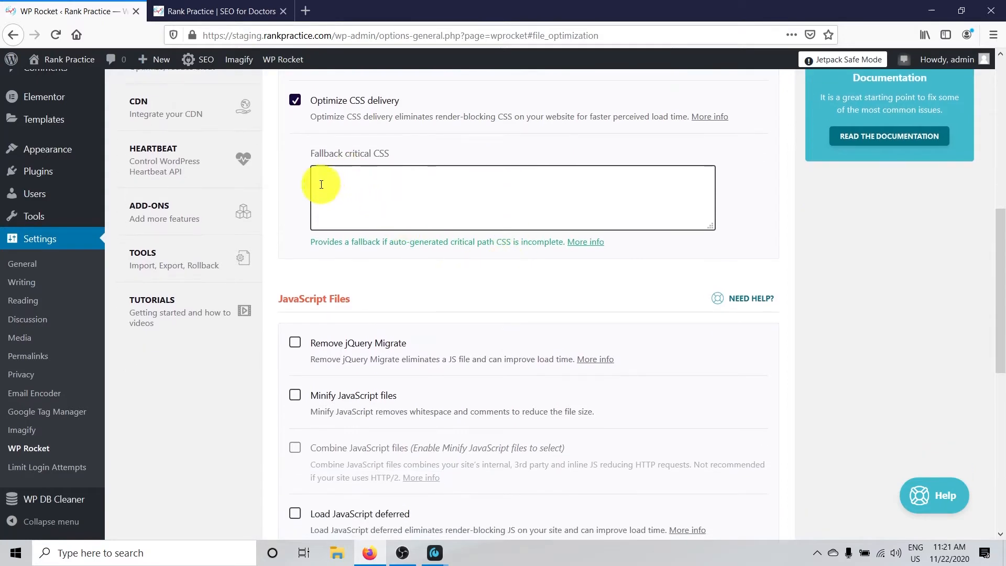
scroll(357, 194, down, 1)
scroll(346, 188, down, 5)
scroll(304, 210, up, 3)
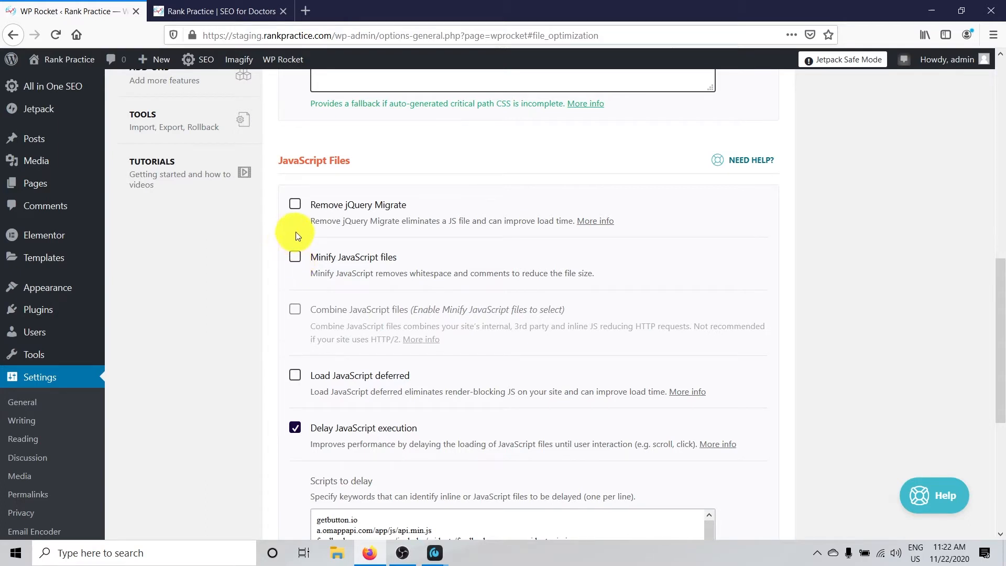
drag(310, 220, 525, 230)
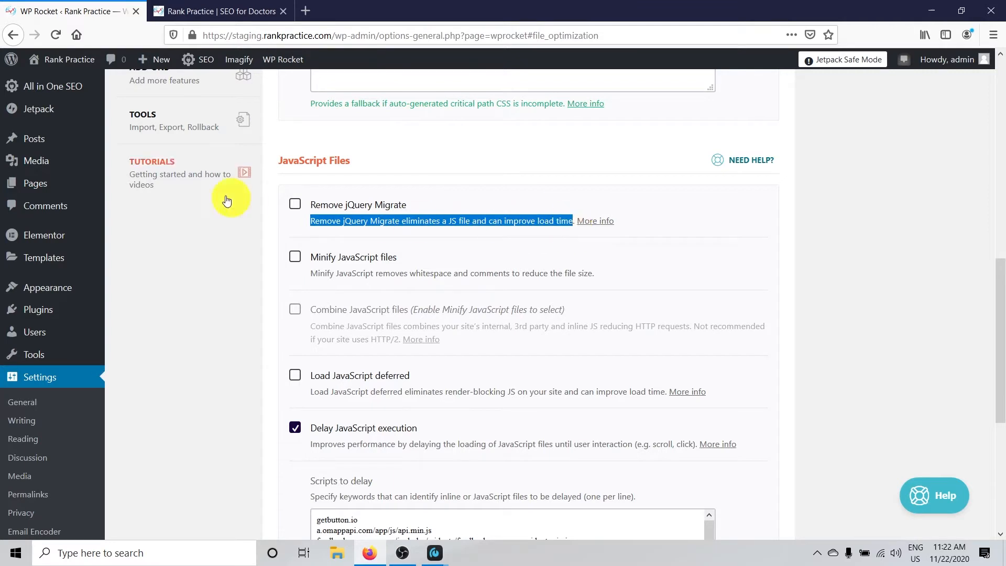
click(294, 206)
click(294, 207)
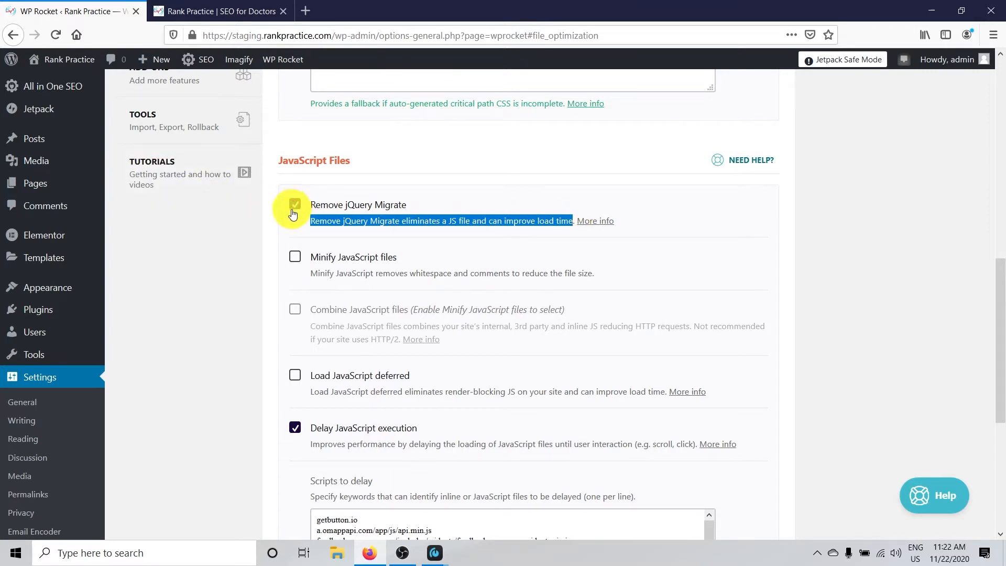
click(457, 209)
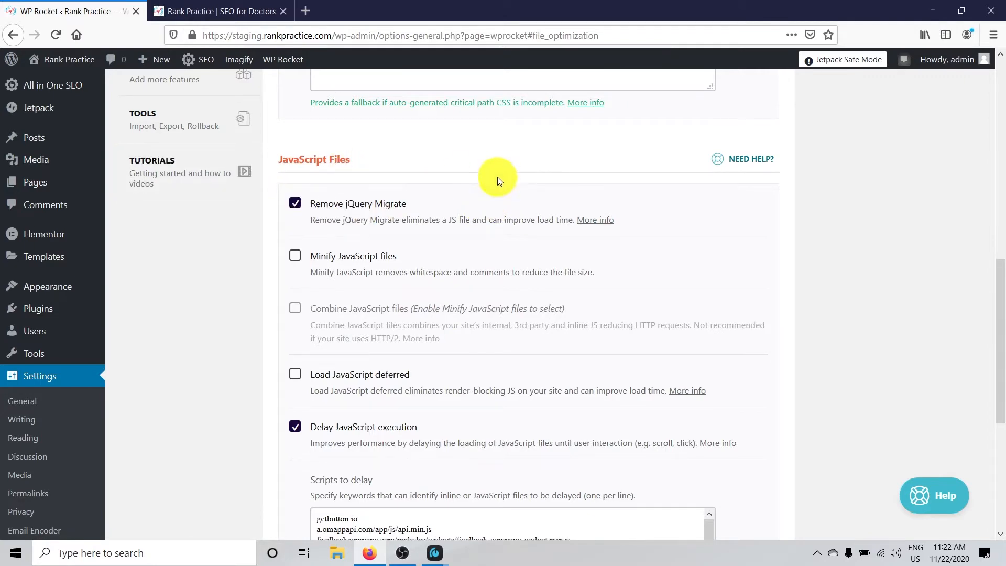
Activate Minify JavaScript files, accepting the warning about possible site errors
scroll(429, 184, down, 1)
click(295, 187)
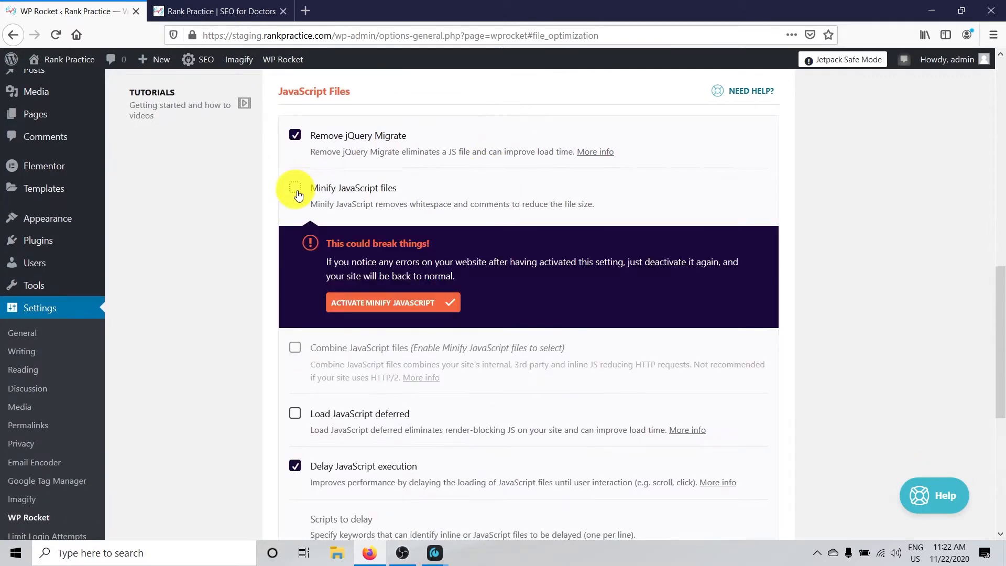
click(346, 301)
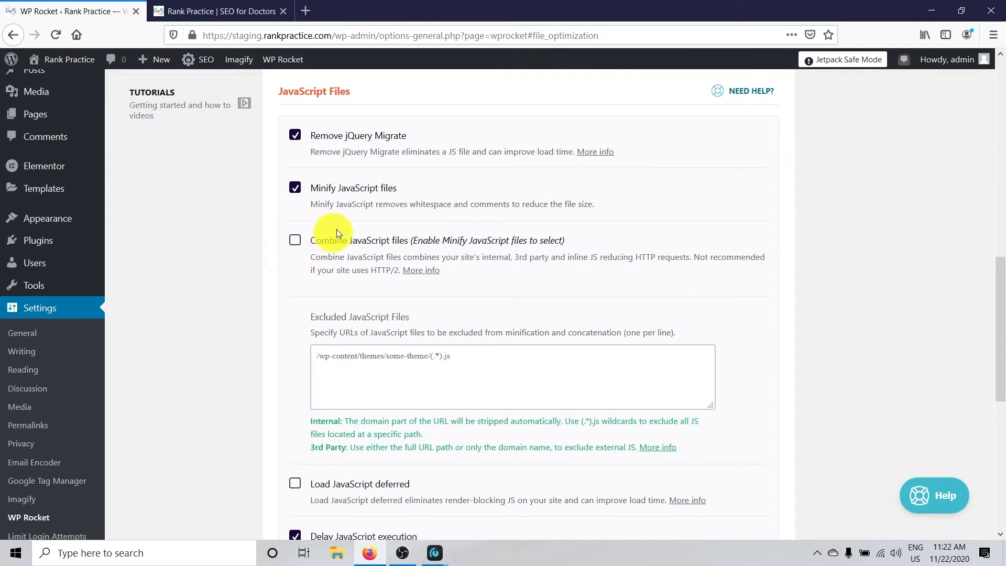
Activate Combine JavaScript files in the JavaScript Files settings, accepting the warning about possible site errors
scroll(507, 192, down, 1)
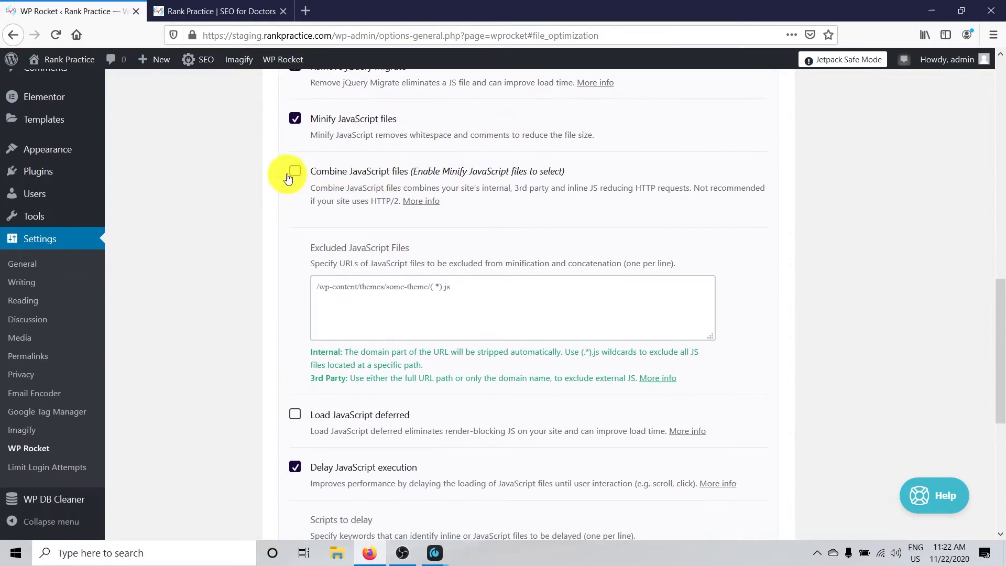
click(295, 170)
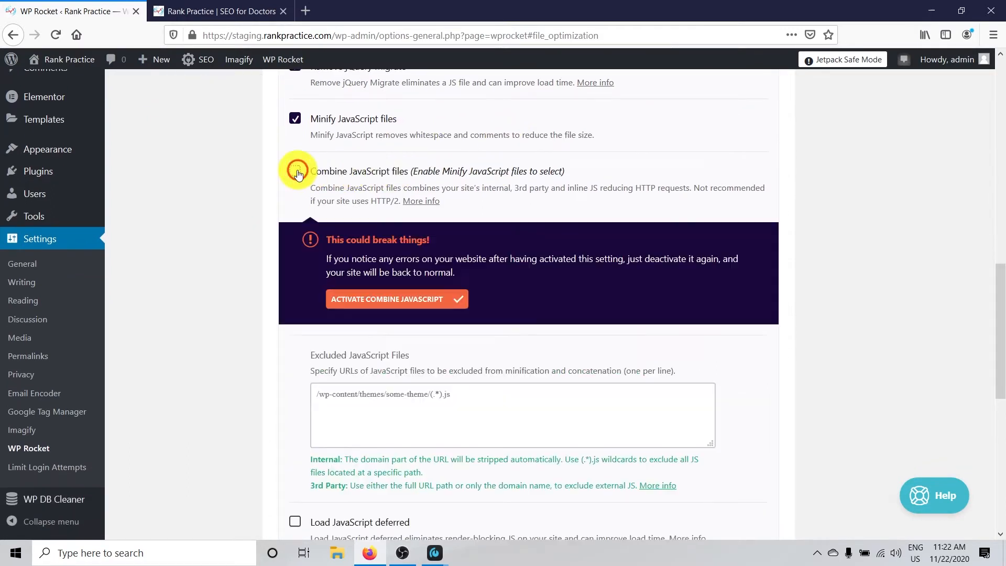
click(409, 293)
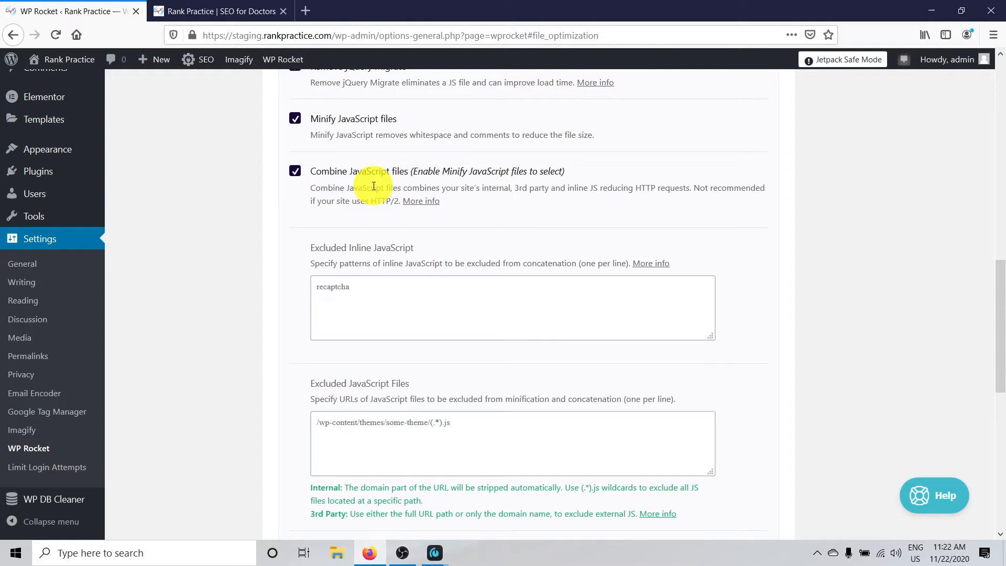
click(294, 173)
Enable Load JavaScript deferred in the JavaScript Files settings and save the File Optimization changes
scroll(512, 152, down, 3)
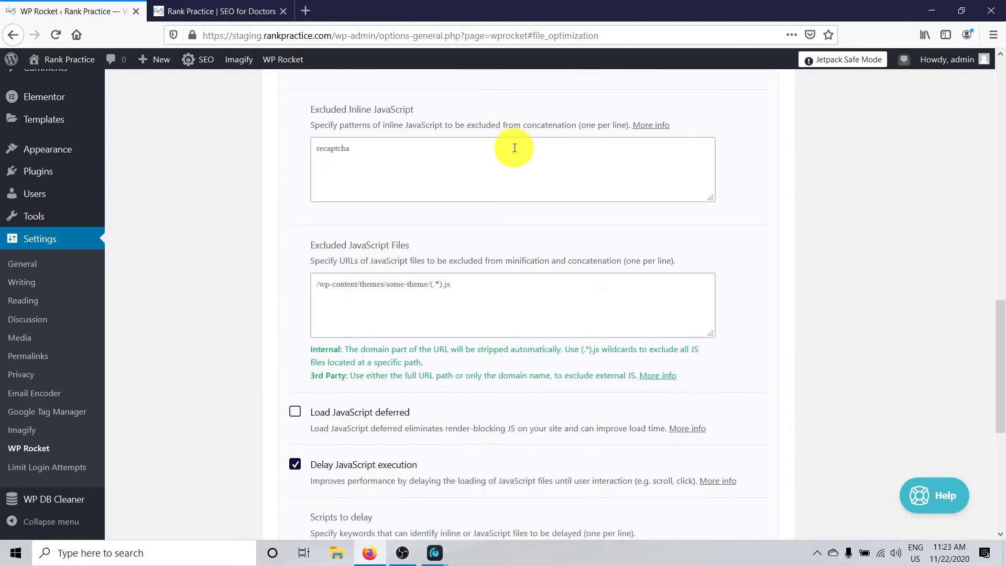
click(295, 410)
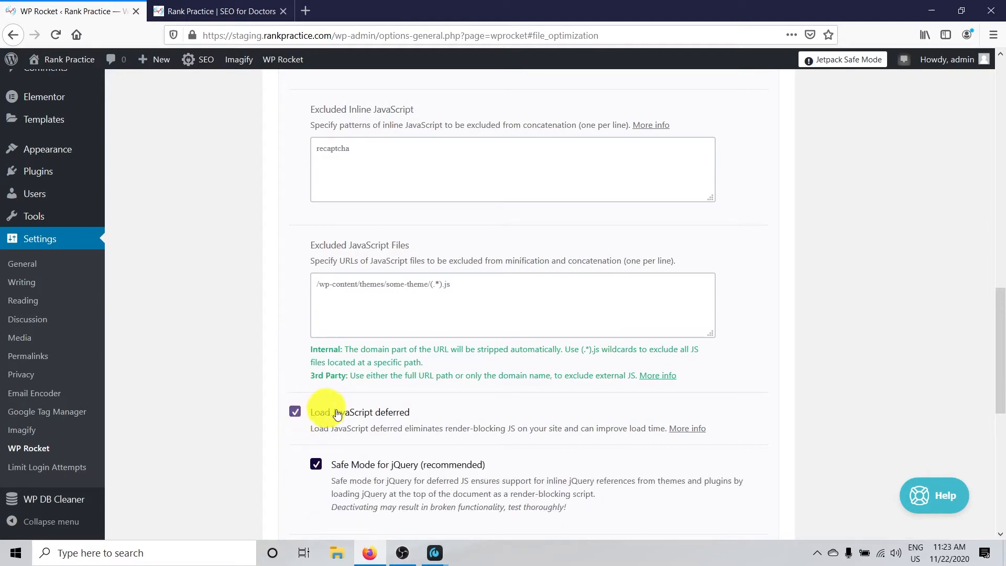
scroll(523, 410, down, 3)
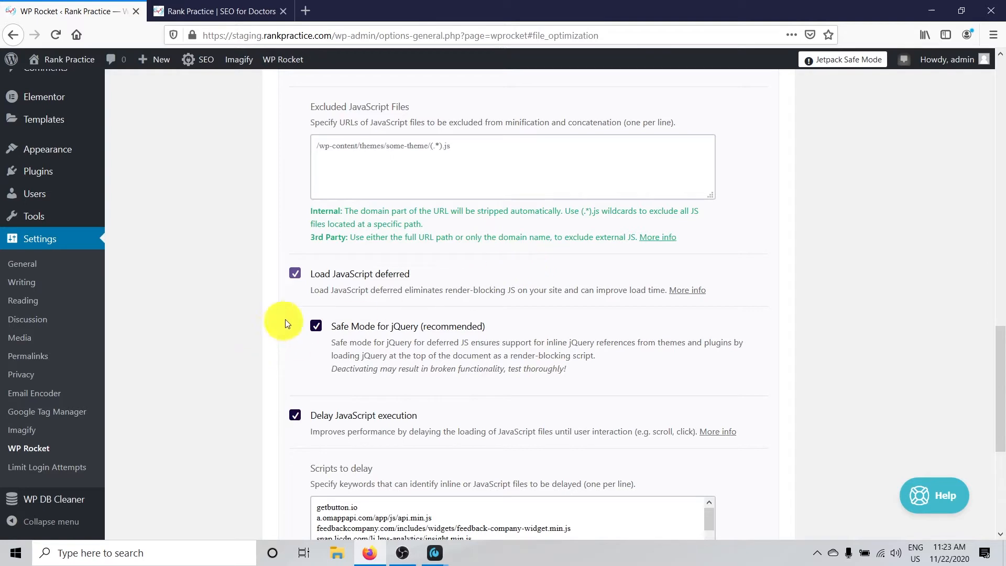
scroll(580, 277, down, 4)
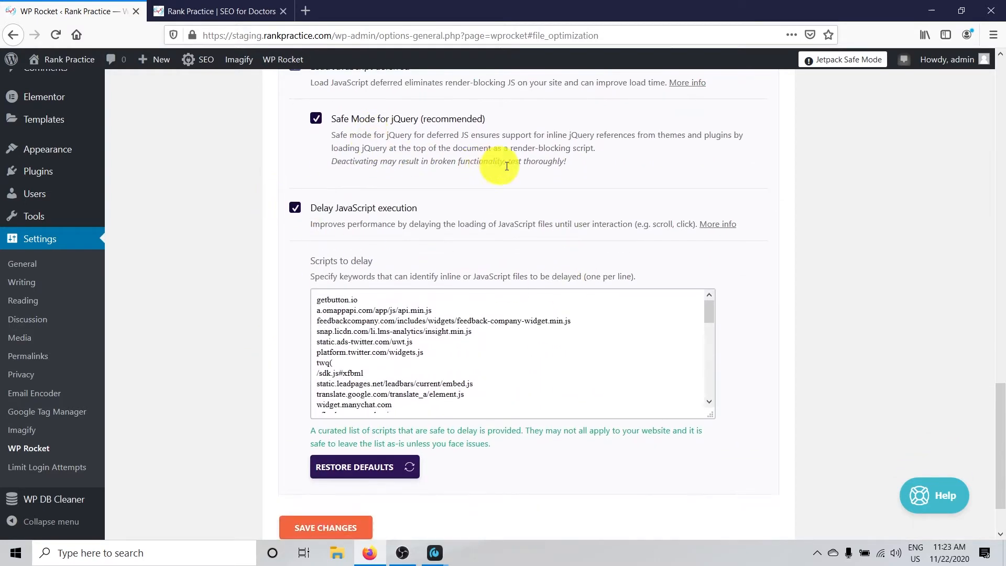
scroll(561, 193, down, 2)
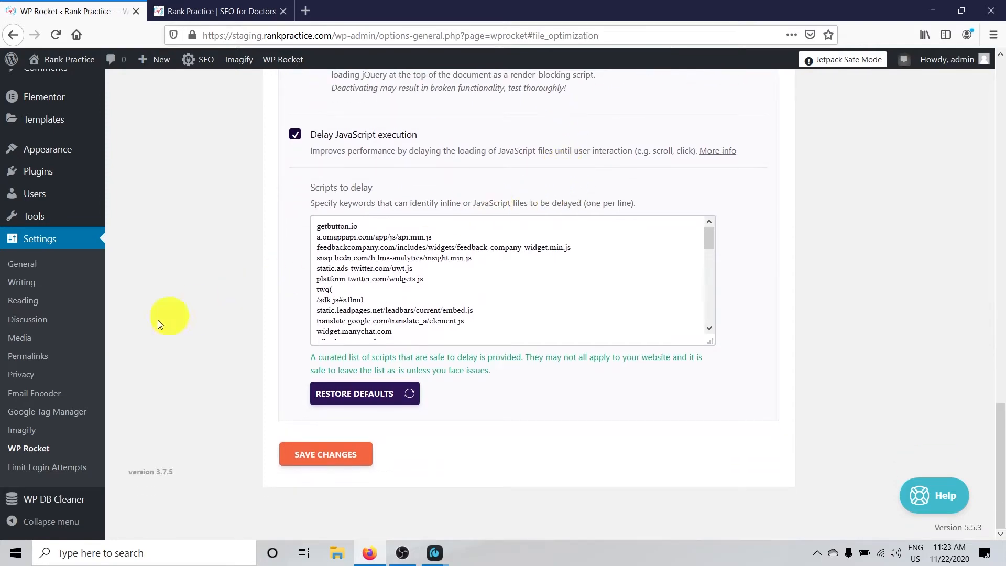
click(320, 451)
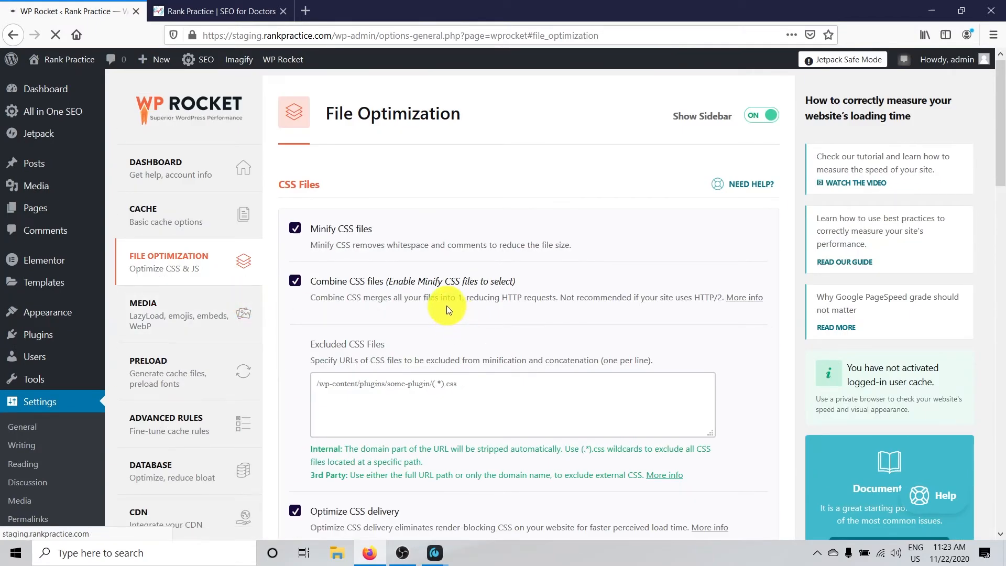
In WP Rocket's Media settings, enable LazyLoad for images and for iframes and videos, replacing YouTube iframes with a preview image
click(159, 319)
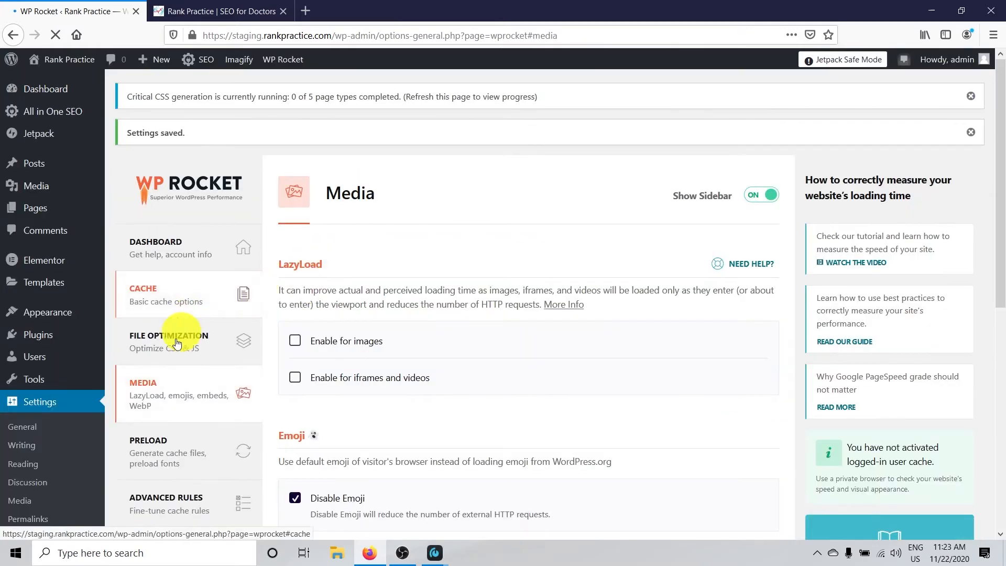
scroll(390, 293, down, 2)
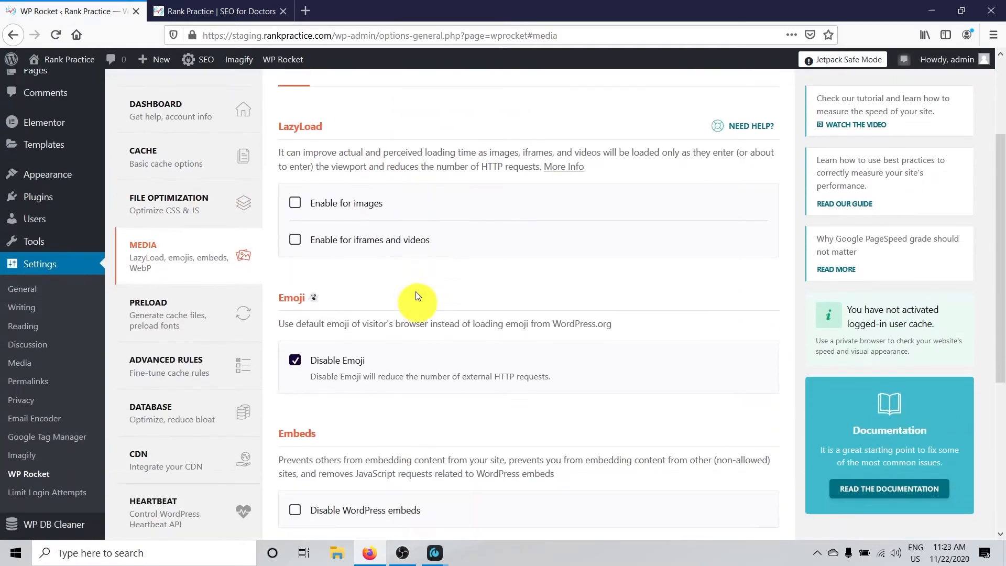
click(294, 203)
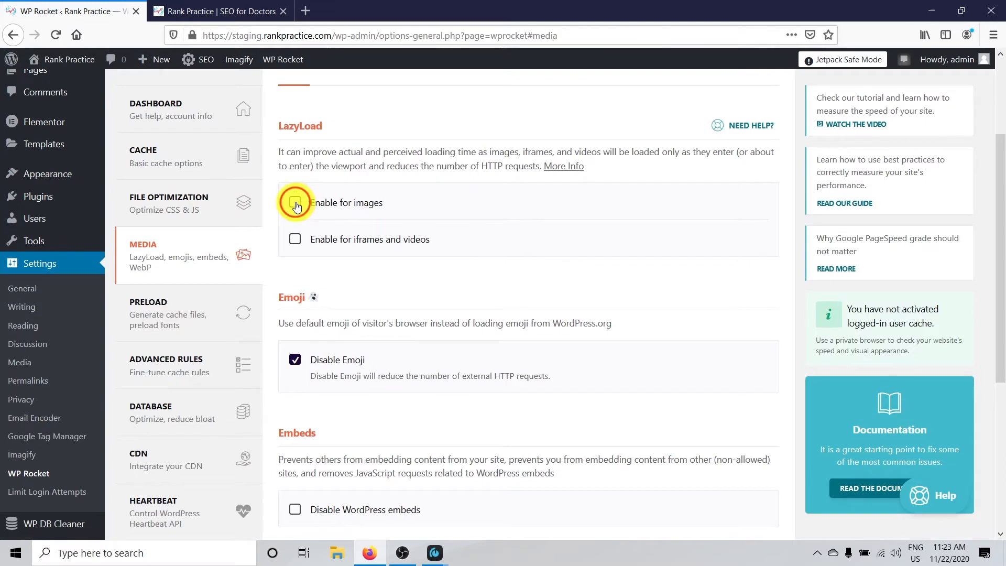
click(295, 240)
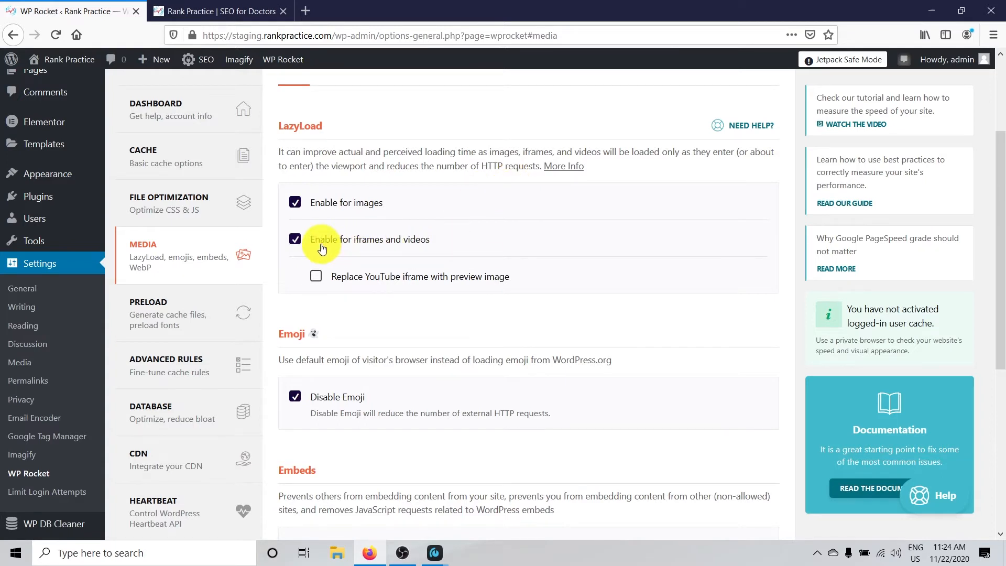
click(316, 276)
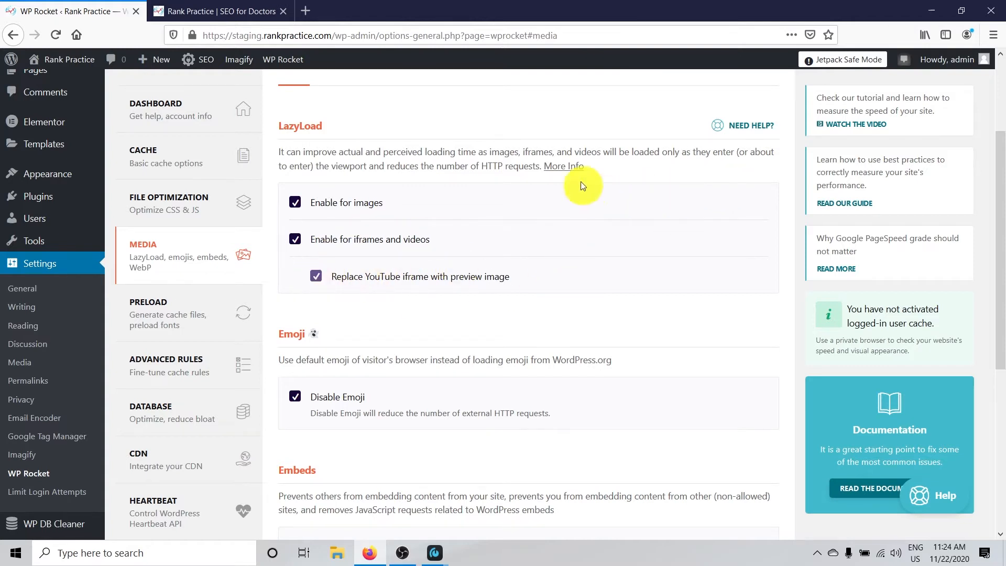
Enable Disable WordPress embeds in the Embeds section and save the Media settings
scroll(578, 225, down, 2)
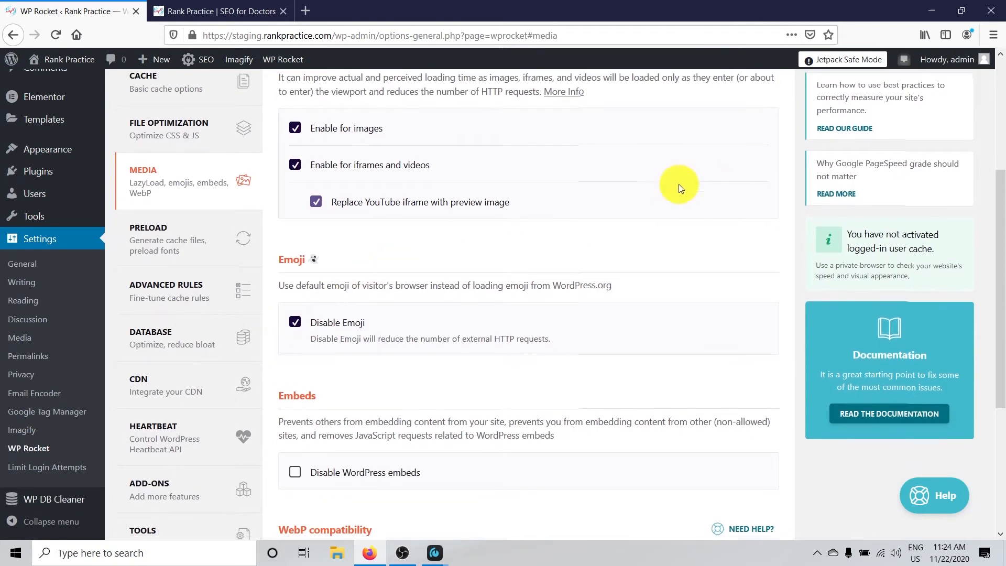
scroll(679, 186, down, 2)
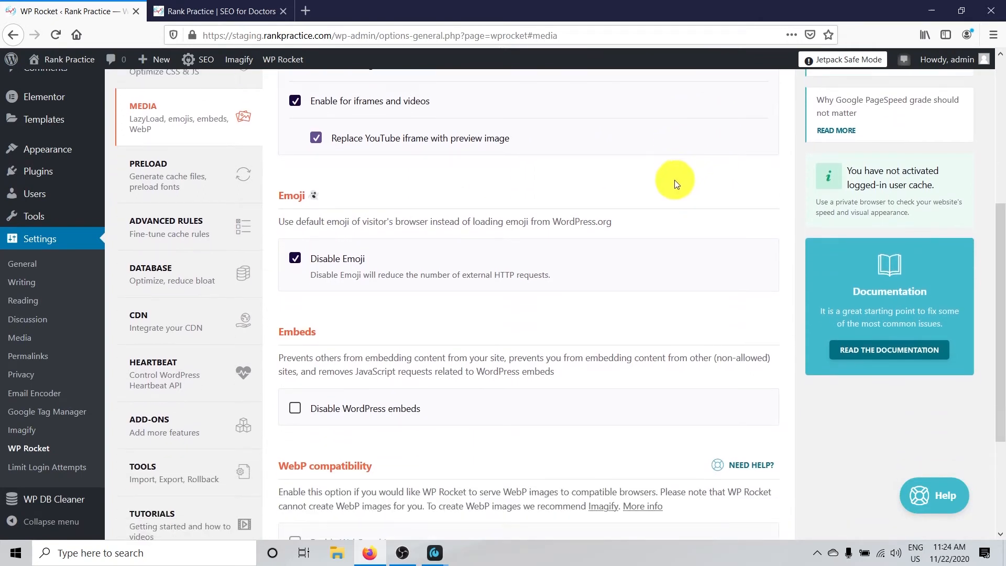
scroll(674, 183, down, 4)
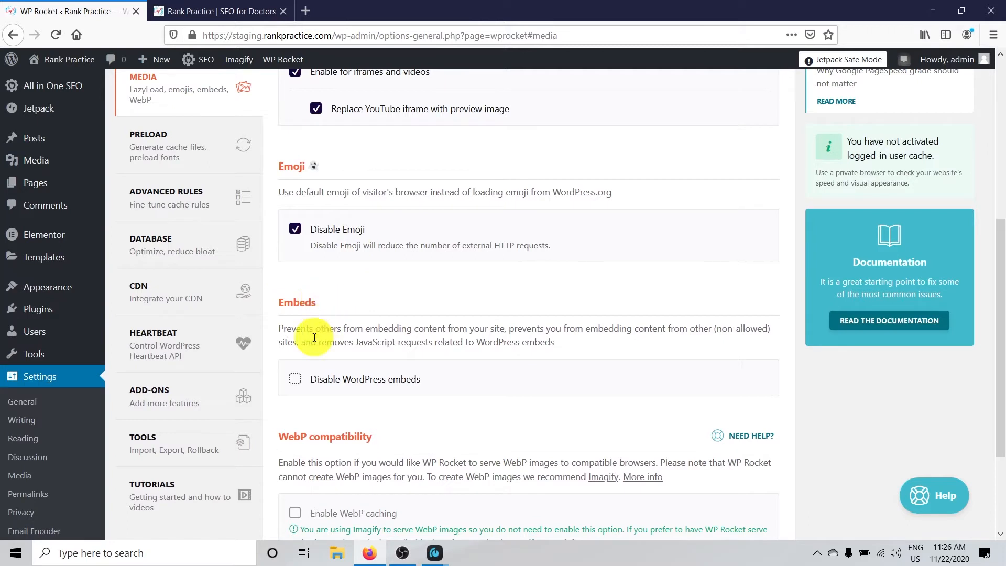
click(295, 378)
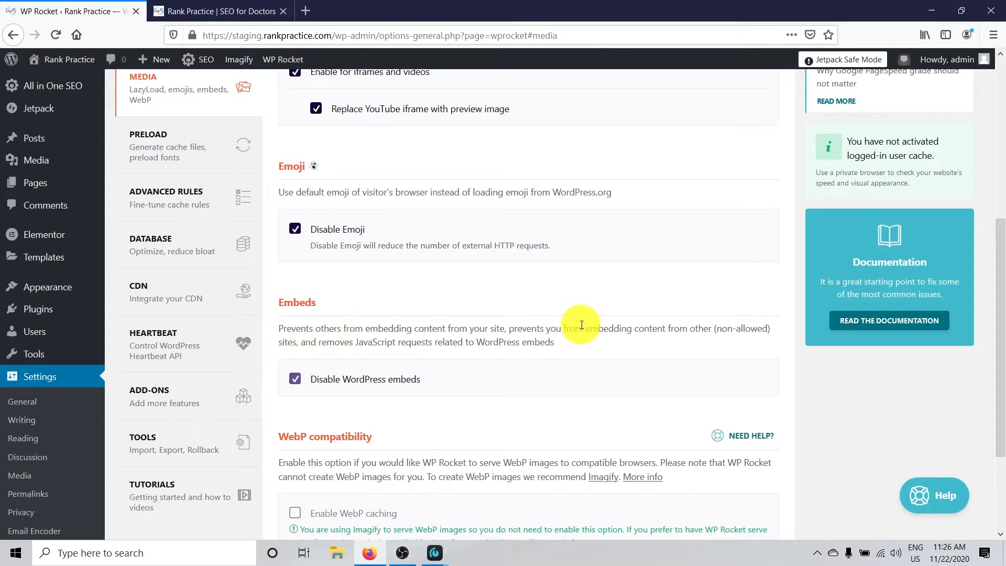
scroll(508, 318, down, 1)
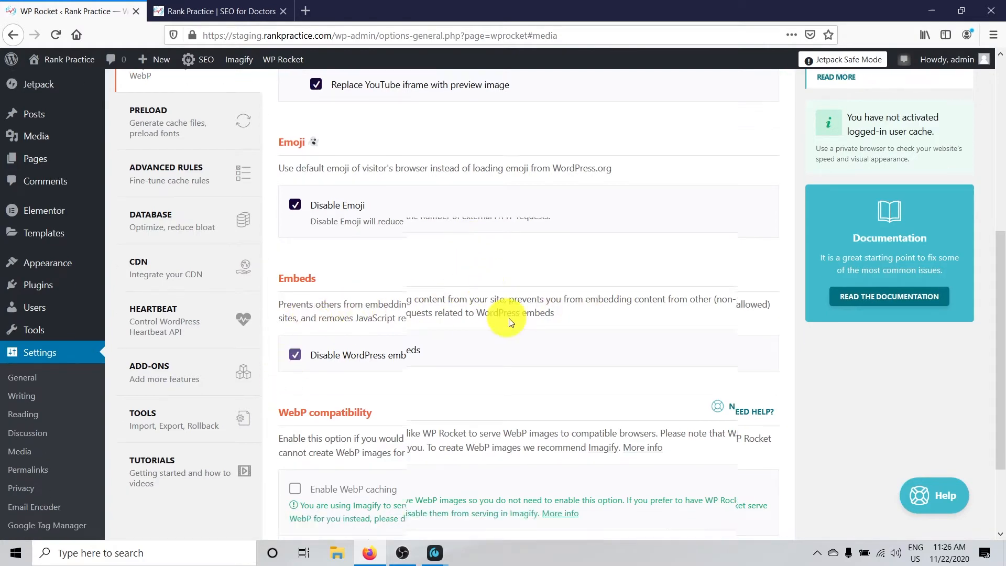
scroll(508, 319, down, 2)
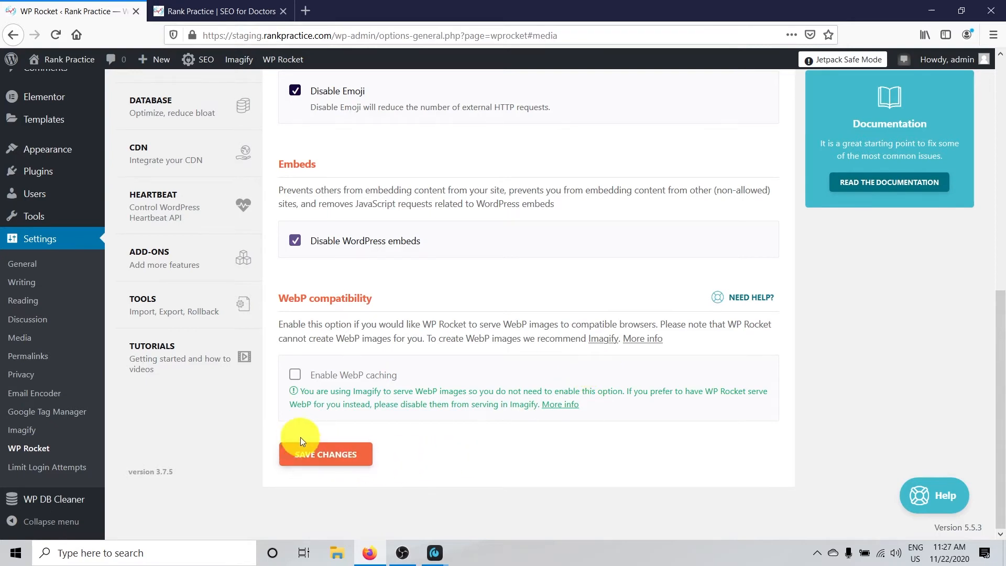
click(308, 452)
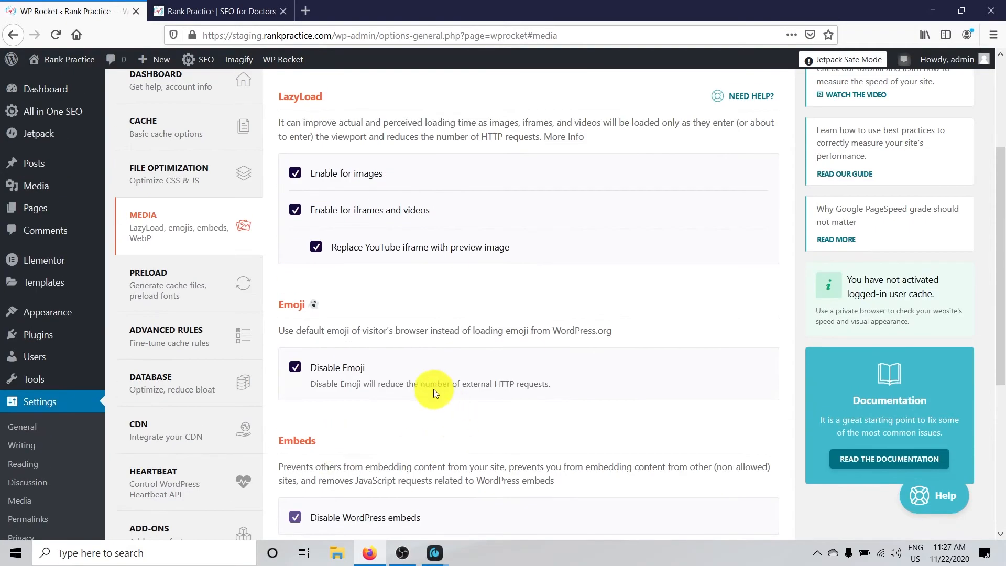
In WP Rocket's Preload settings, activate sitemap-based cache preloading and include the All in One SEO XML sitemap
click(172, 286)
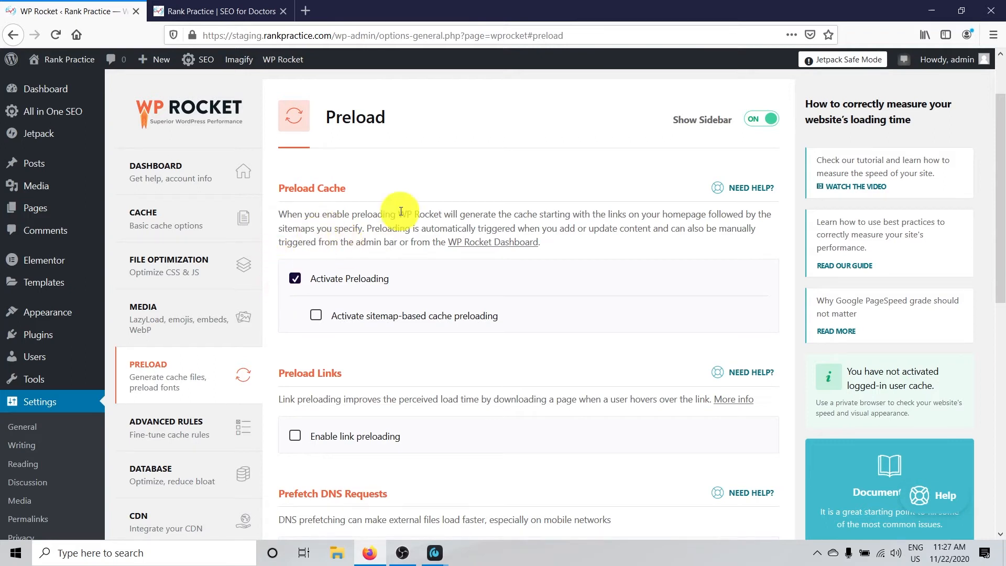
click(316, 316)
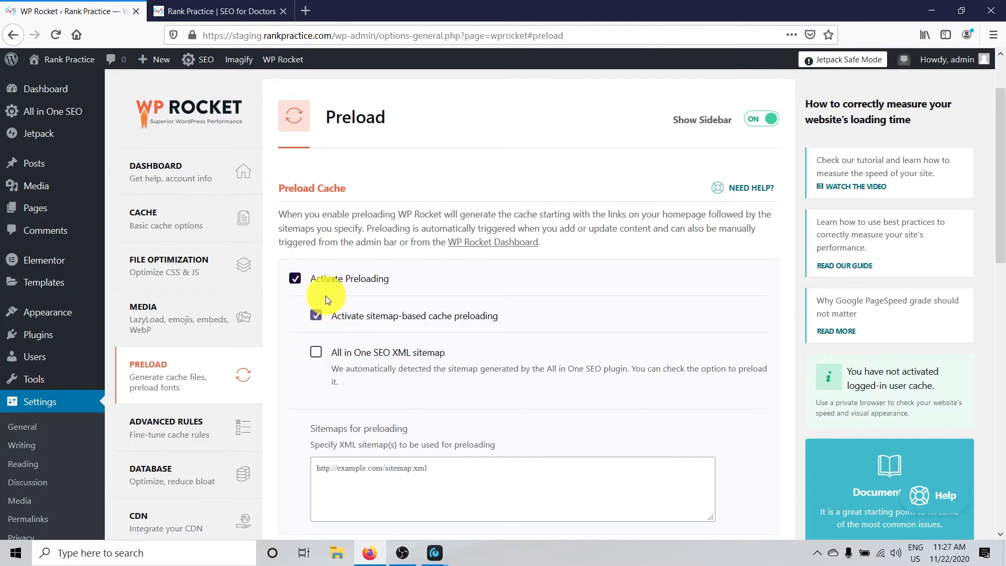
click(316, 353)
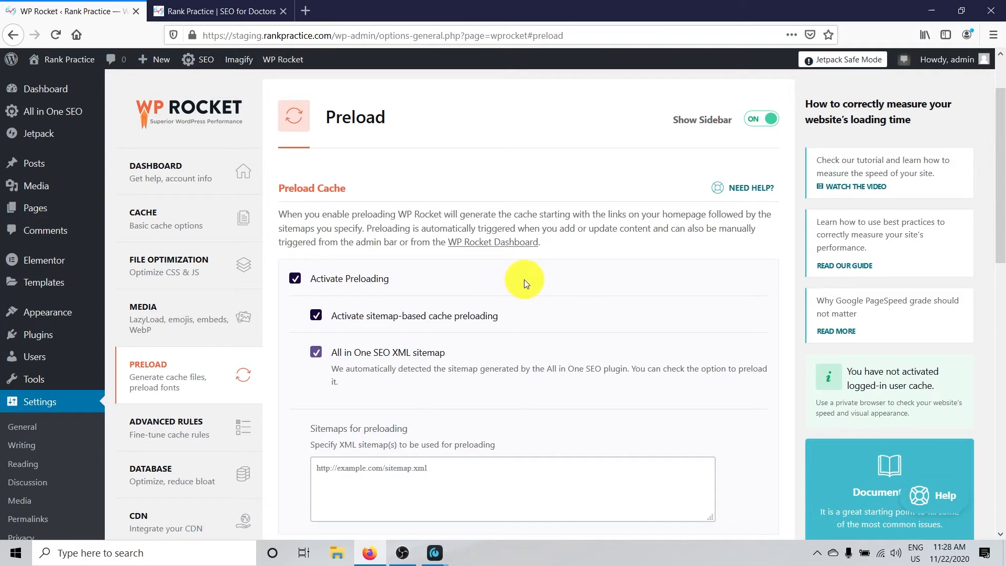
Enable link preloading in the Preload Links section
scroll(524, 287, down, 8)
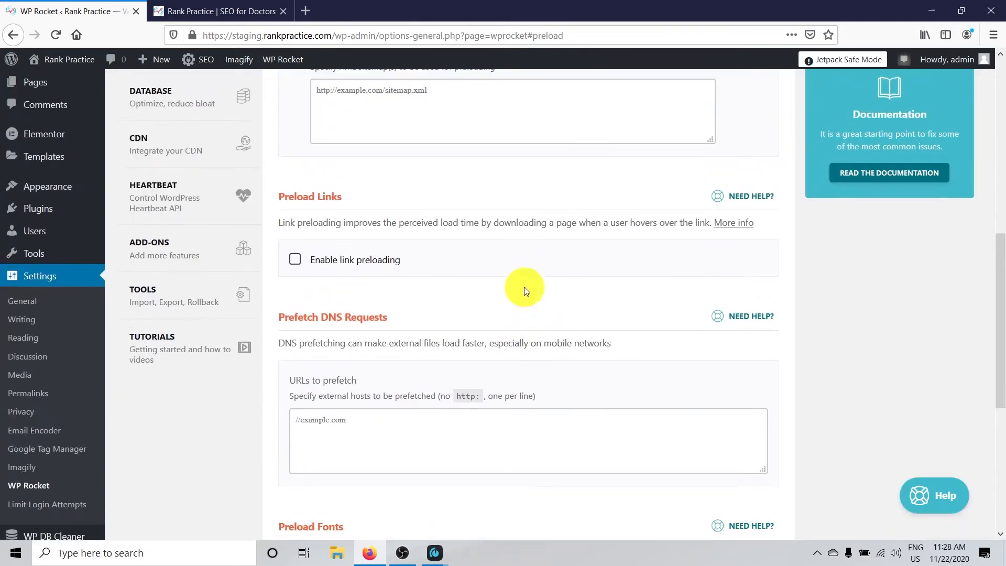
scroll(524, 286, up, 6)
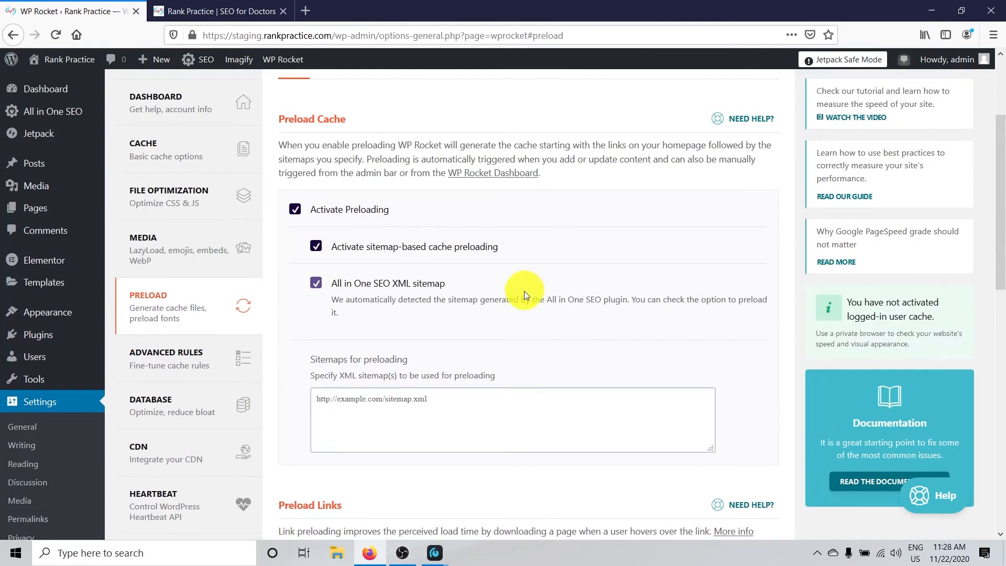
scroll(524, 287, down, 6)
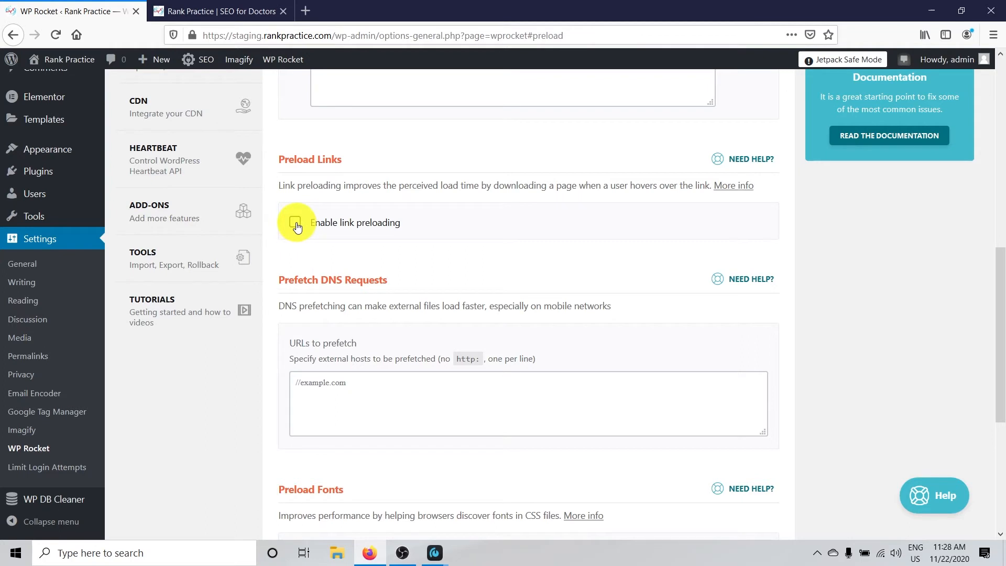
click(295, 224)
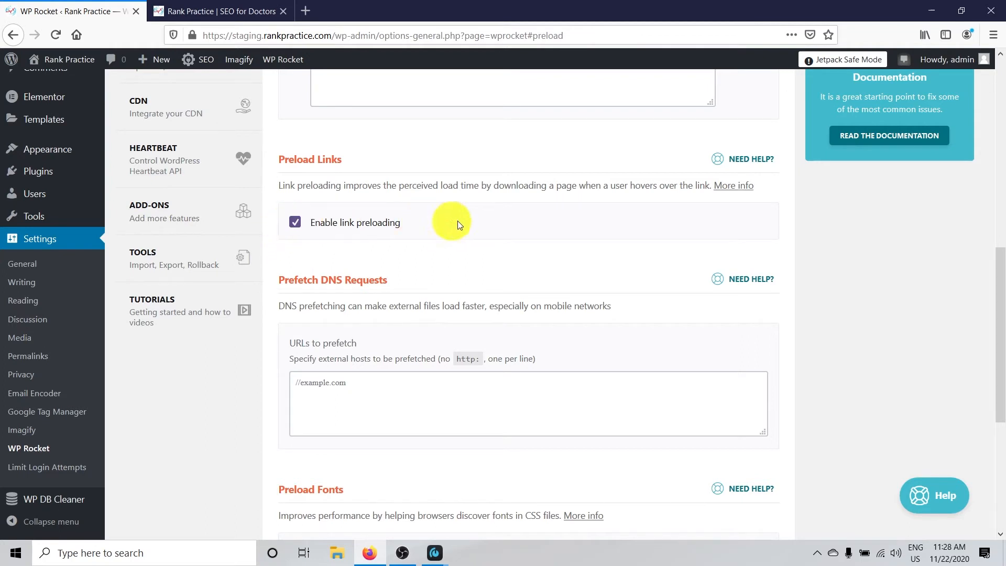
Review the fields for URLs to prefetch and fonts to preload without adding entries, and save the Preload settings
scroll(529, 198, down, 4)
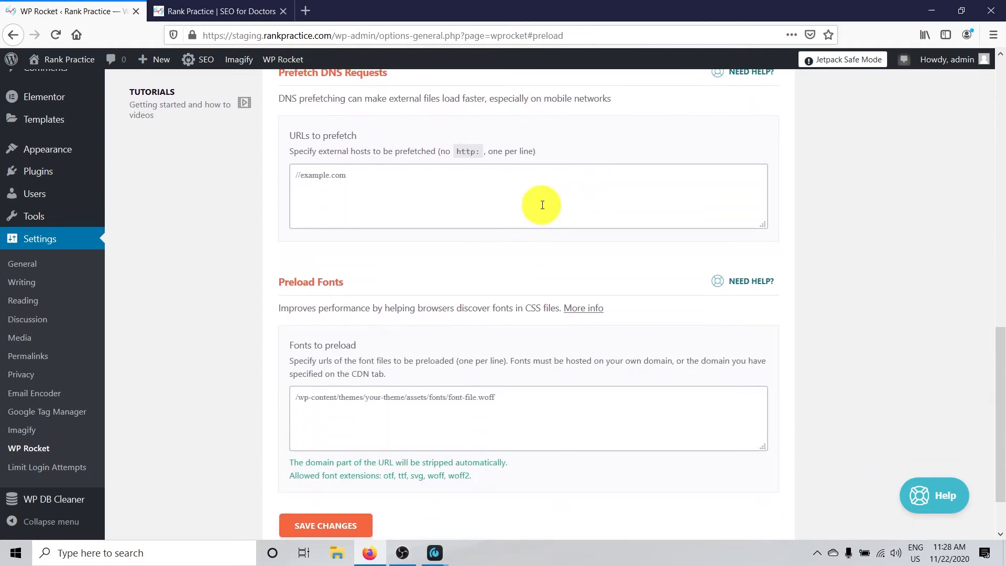
scroll(450, 199, up, 1)
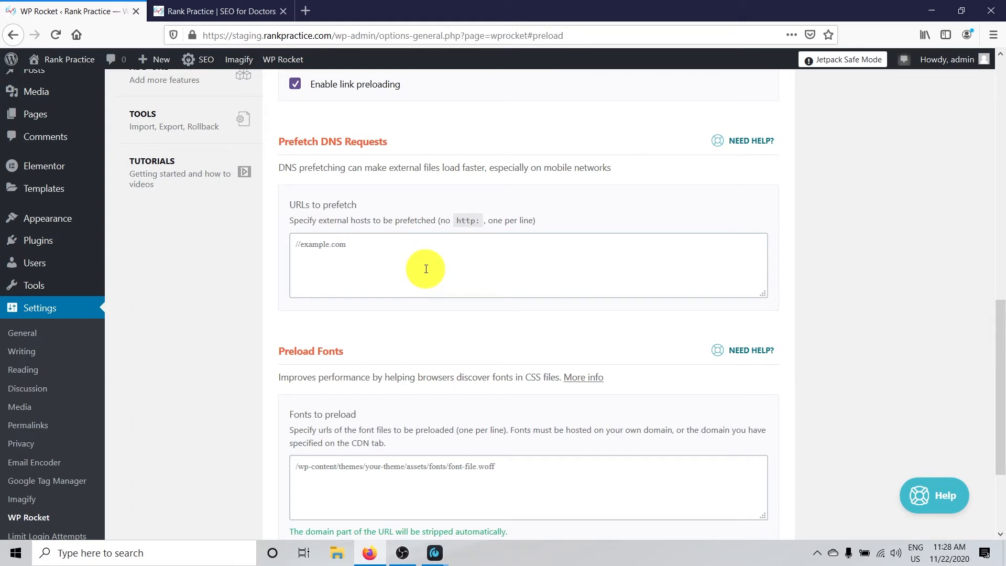
click(360, 254)
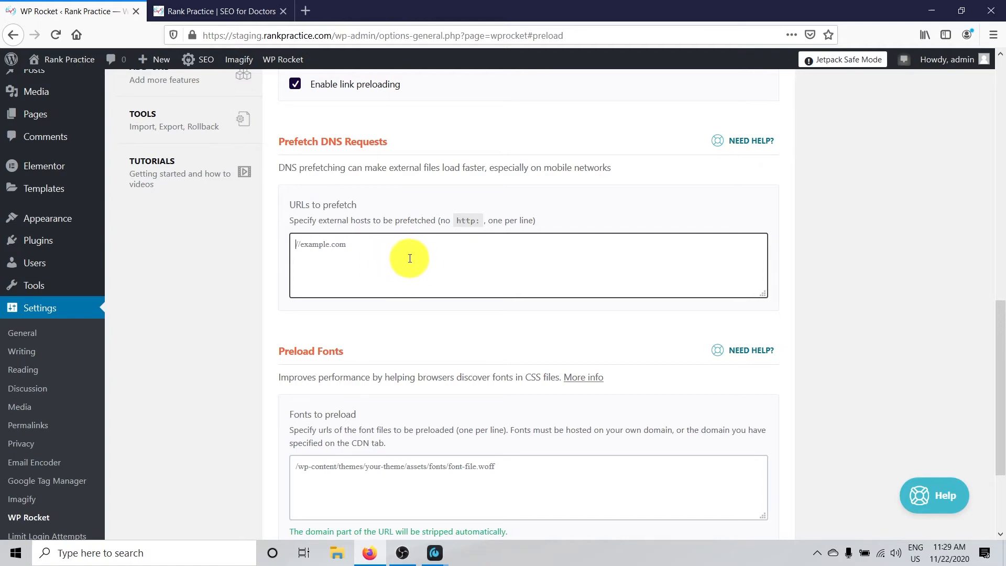
scroll(451, 268, down, 3)
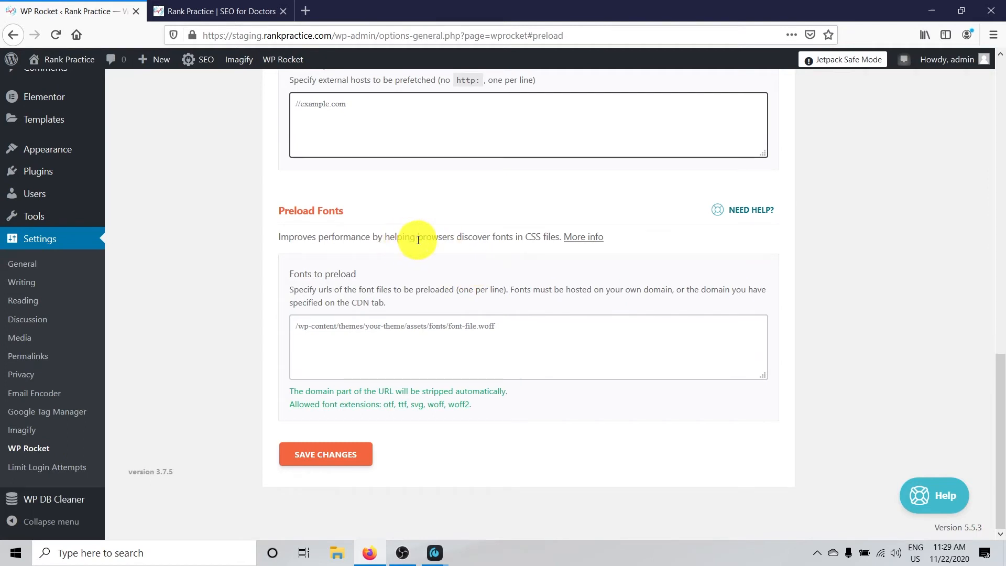
drag(354, 213, 269, 213)
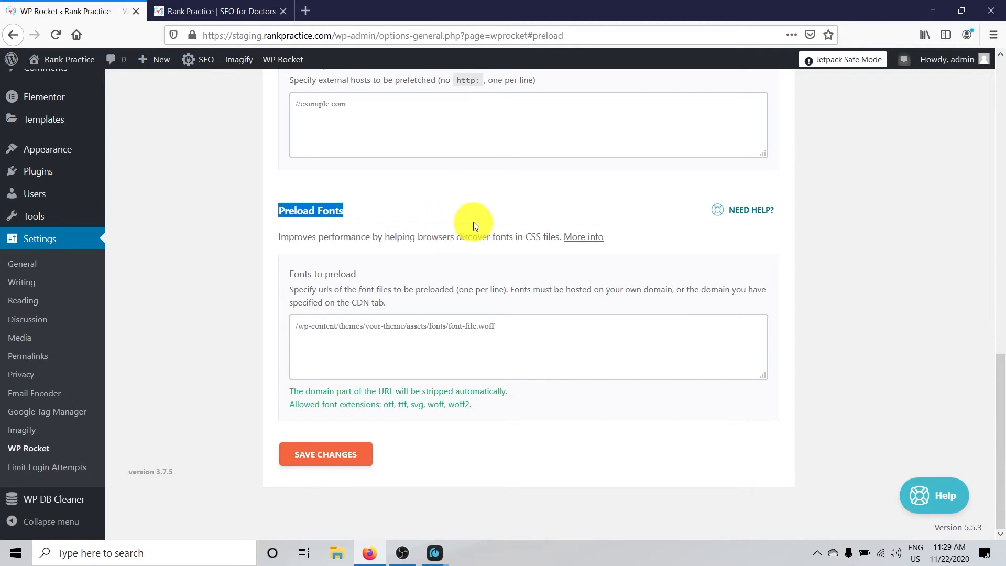
click(519, 331)
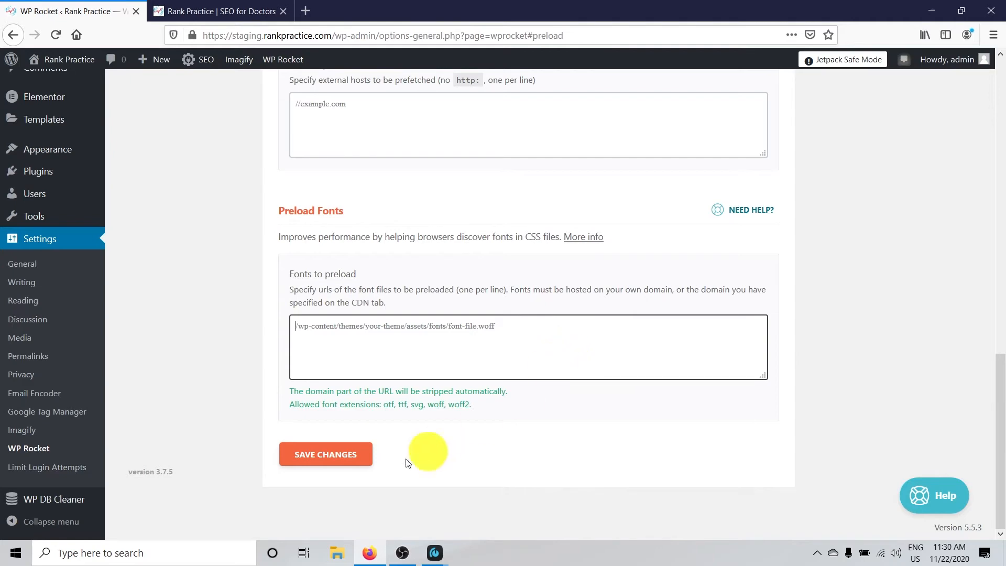
click(308, 470)
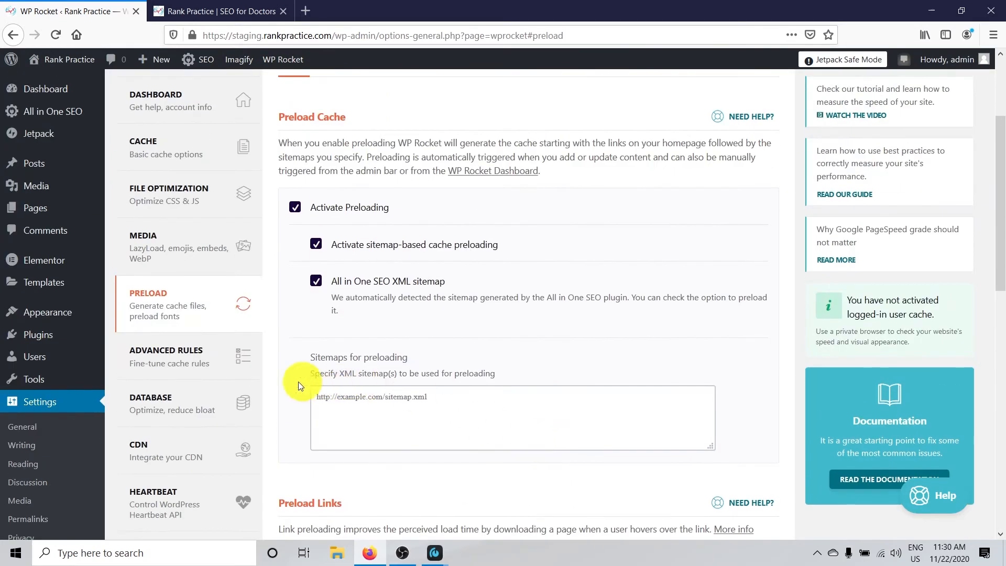
Review WP Rocket's Advanced Rules fields for cache exclusions, always-purged URLs and cached query strings without adding entries
click(157, 354)
scroll(471, 393, down, 5)
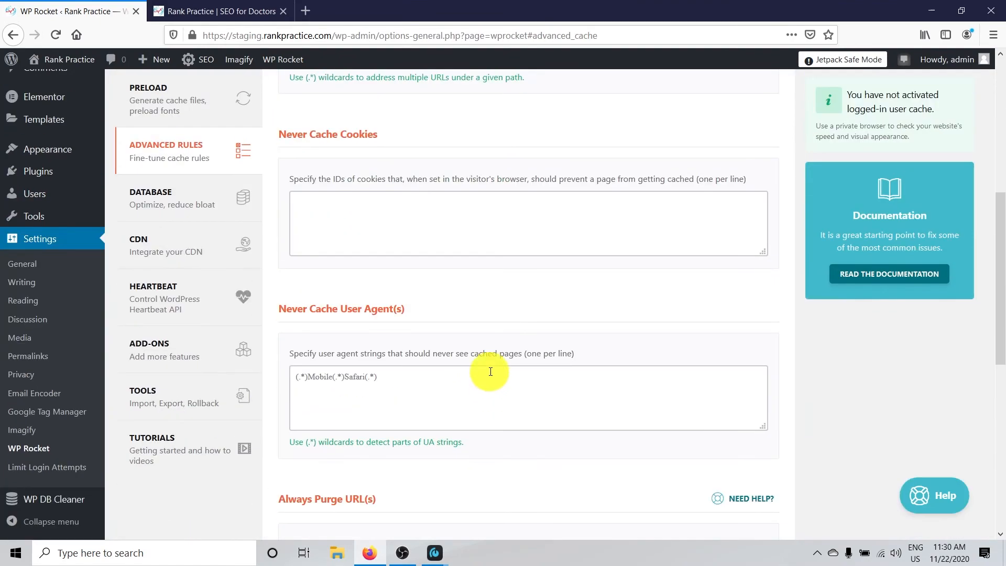
scroll(498, 341, down, 7)
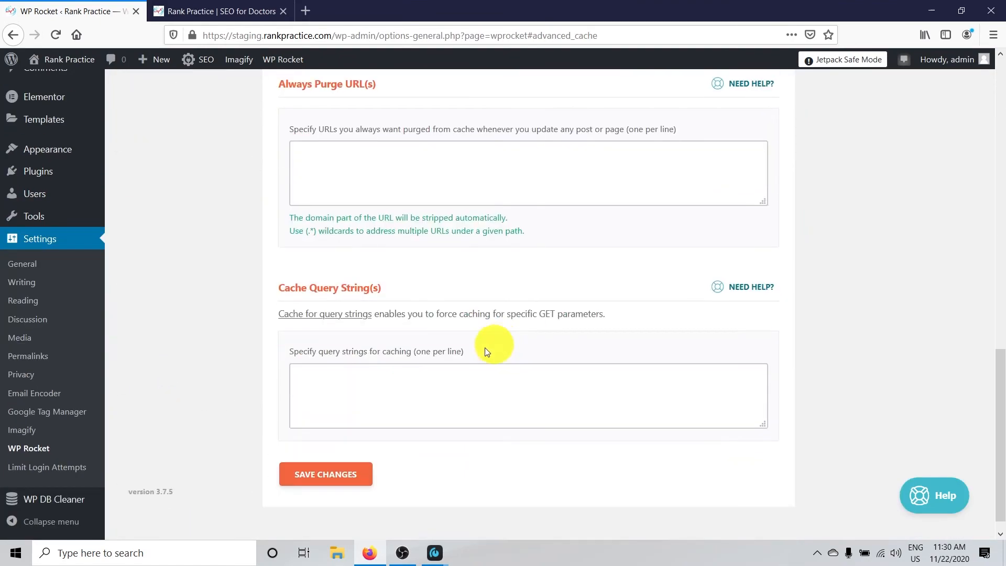
scroll(500, 366, up, 15)
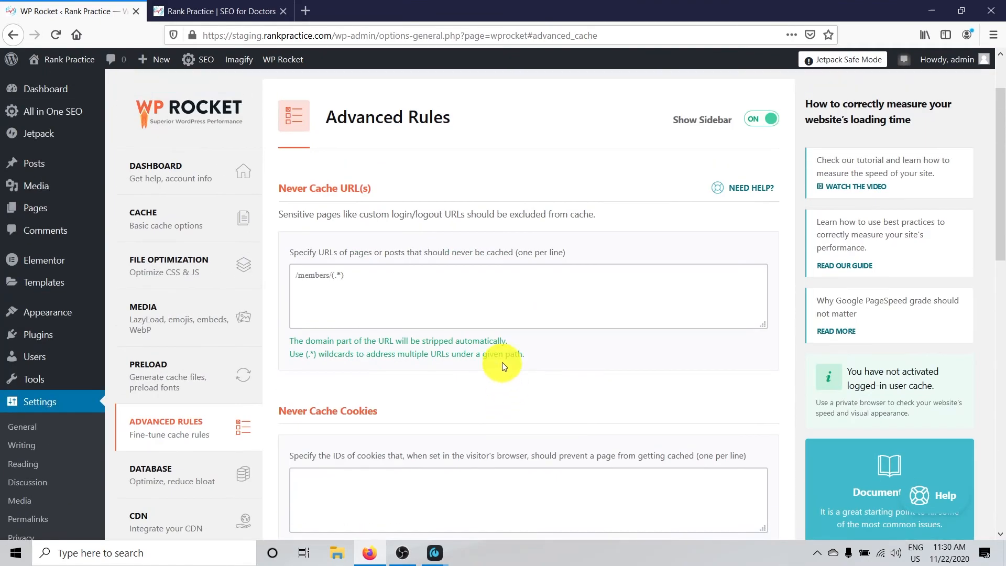
scroll(488, 345, down, 5)
scroll(488, 340, down, 2)
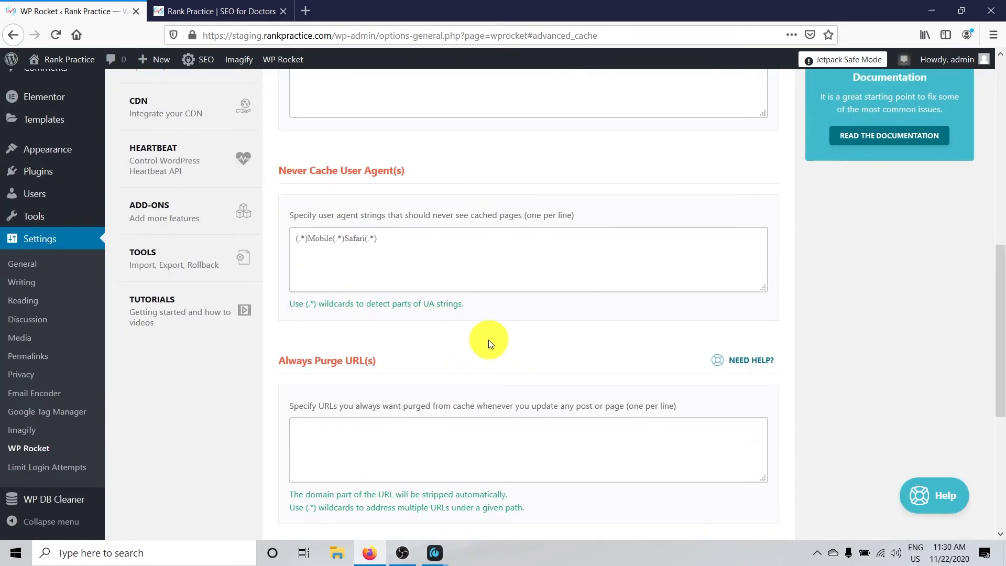
scroll(461, 340, up, 5)
In WP Rocket's Database settings, select Revisions, Auto Drafts and Trashed Posts for post cleanup
click(155, 347)
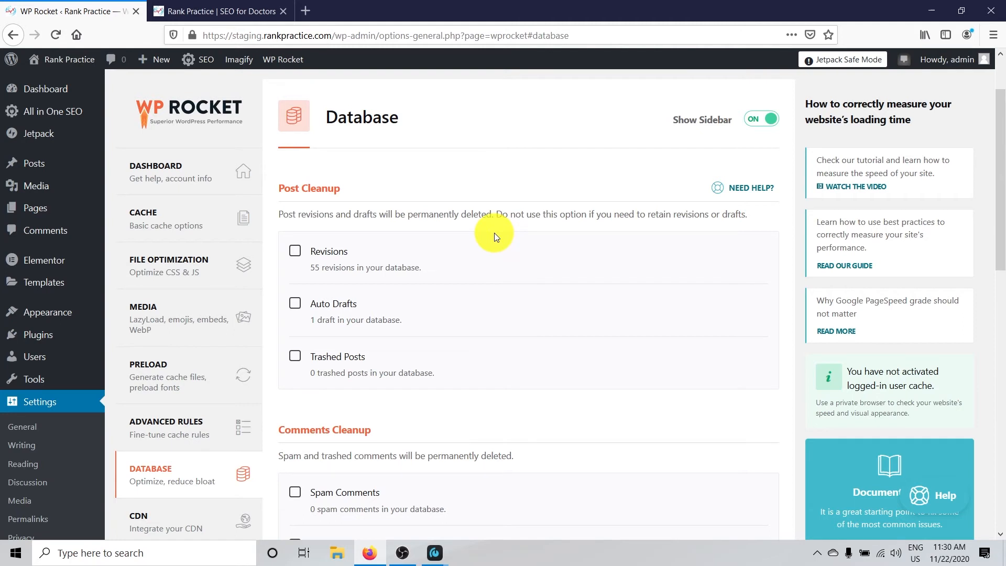
click(295, 250)
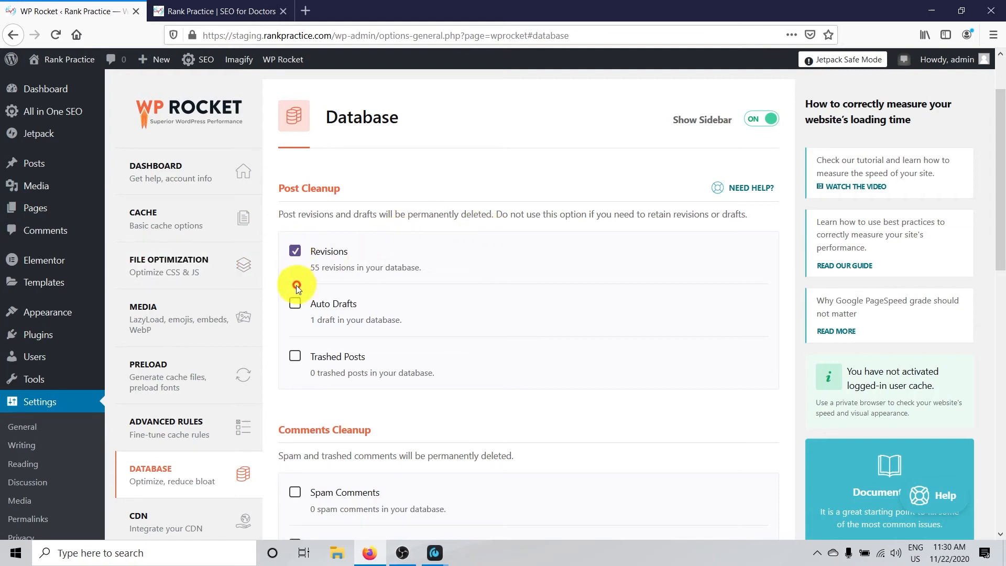
click(295, 304)
click(295, 357)
Select Expired transients and All transients for cleanup, and enable Optimize Tables under Database Cleanup
scroll(453, 329, down, 6)
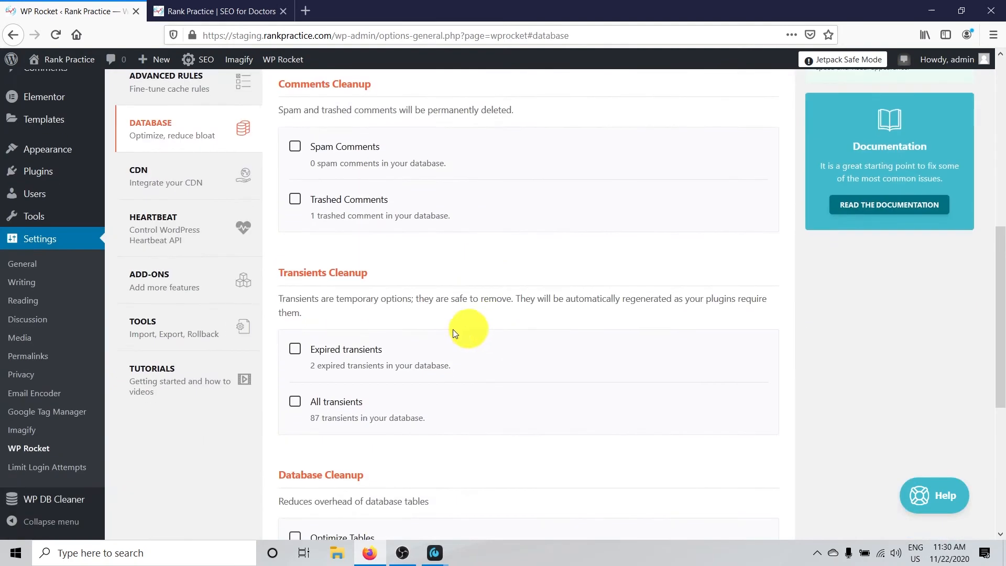
scroll(394, 335, up, 1)
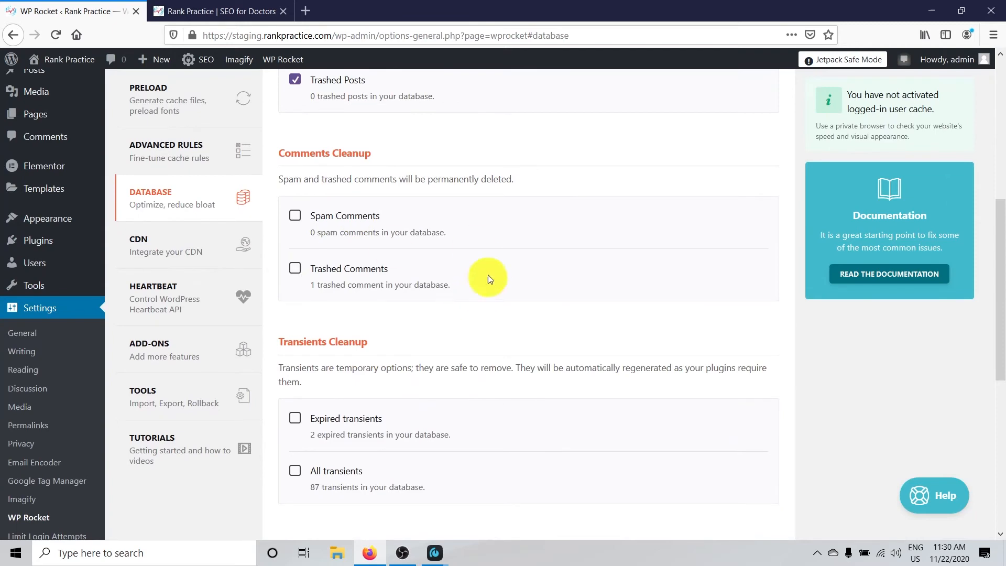
scroll(561, 285, down, 3)
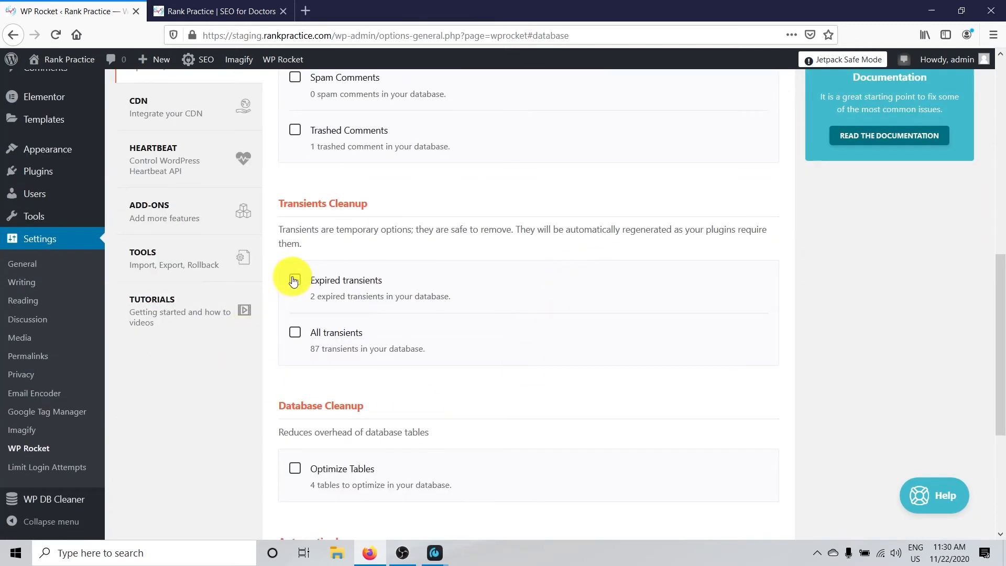
click(294, 282)
click(294, 333)
scroll(549, 324, down, 3)
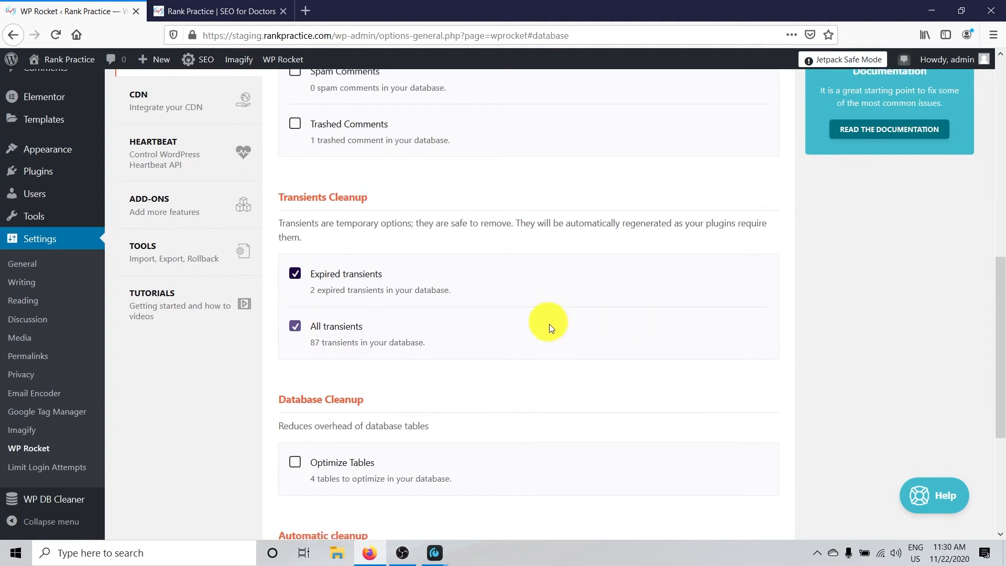
click(294, 331)
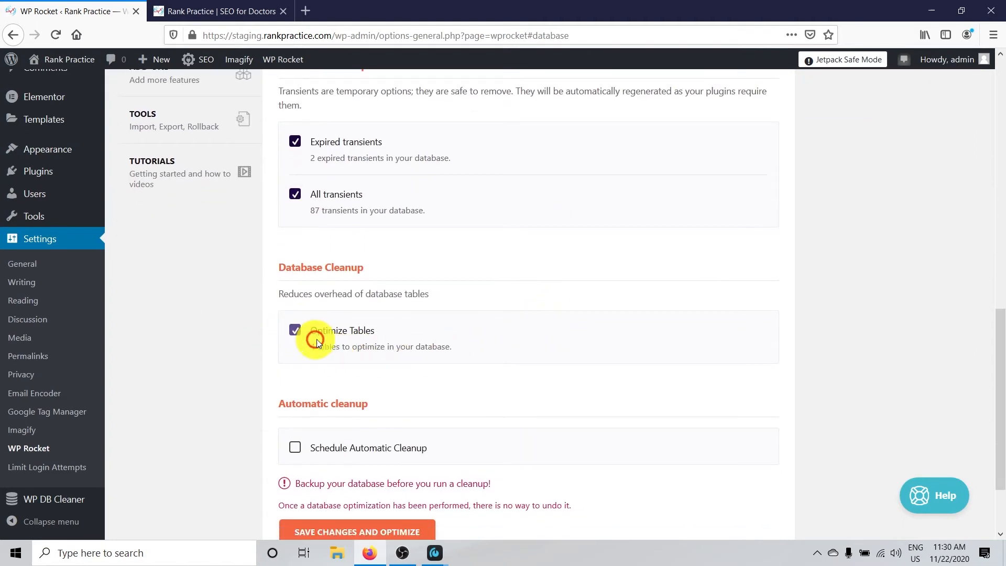
Review the selected post, comment, transient and table cleanup options along with the automatic cleanup setting
scroll(588, 322, down, 3)
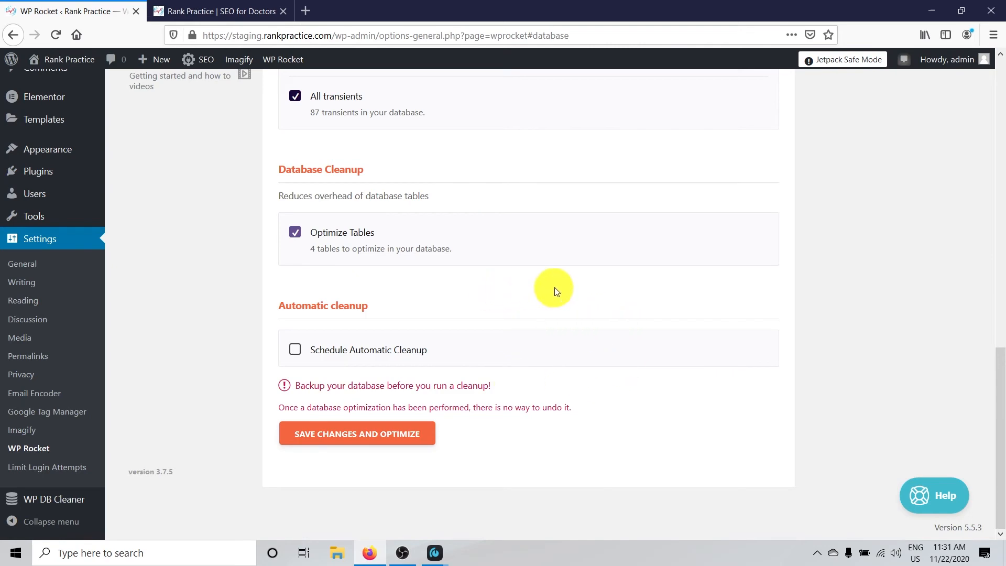
scroll(555, 289, up, 4)
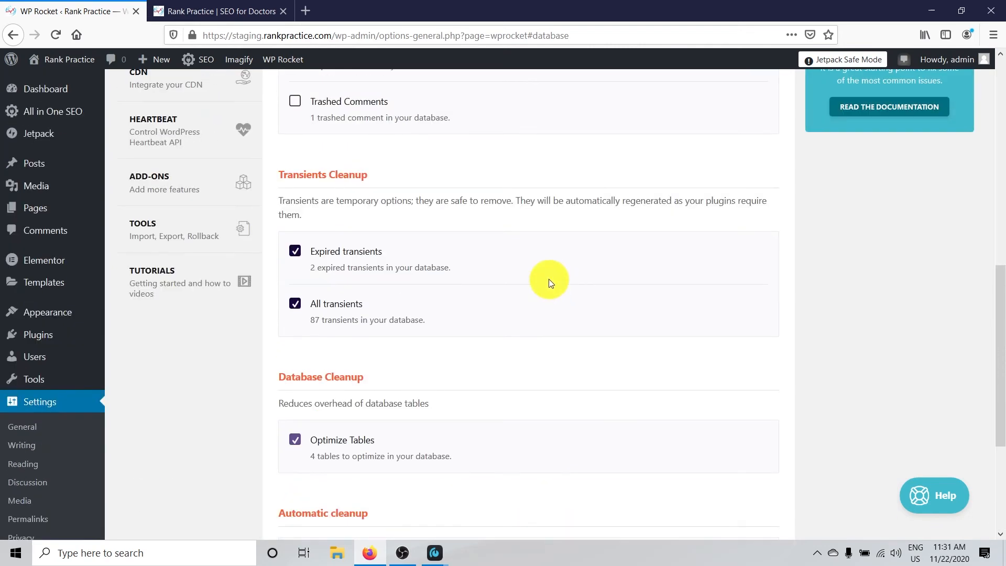
scroll(557, 289, up, 4)
scroll(568, 292, up, 2)
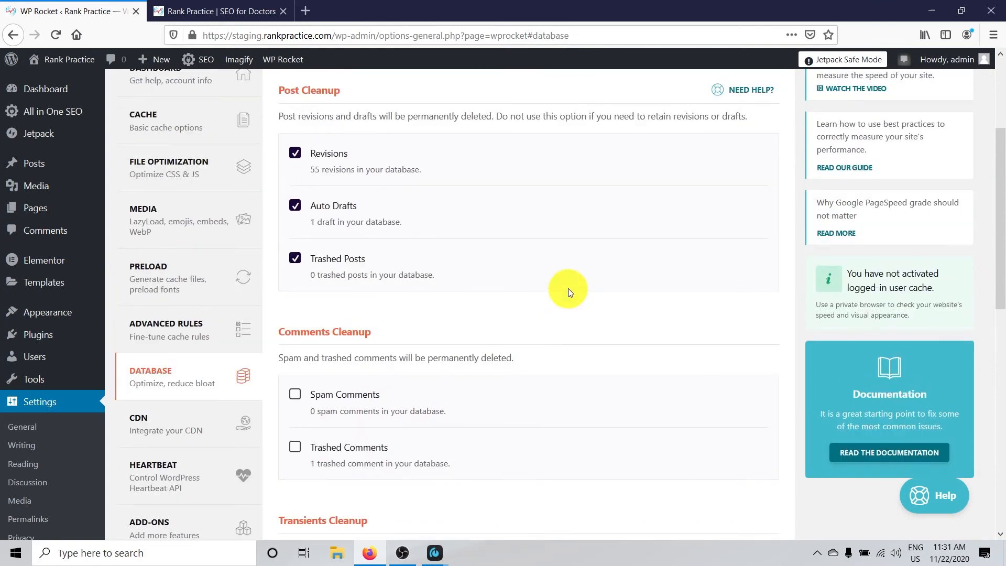
scroll(563, 304, down, 8)
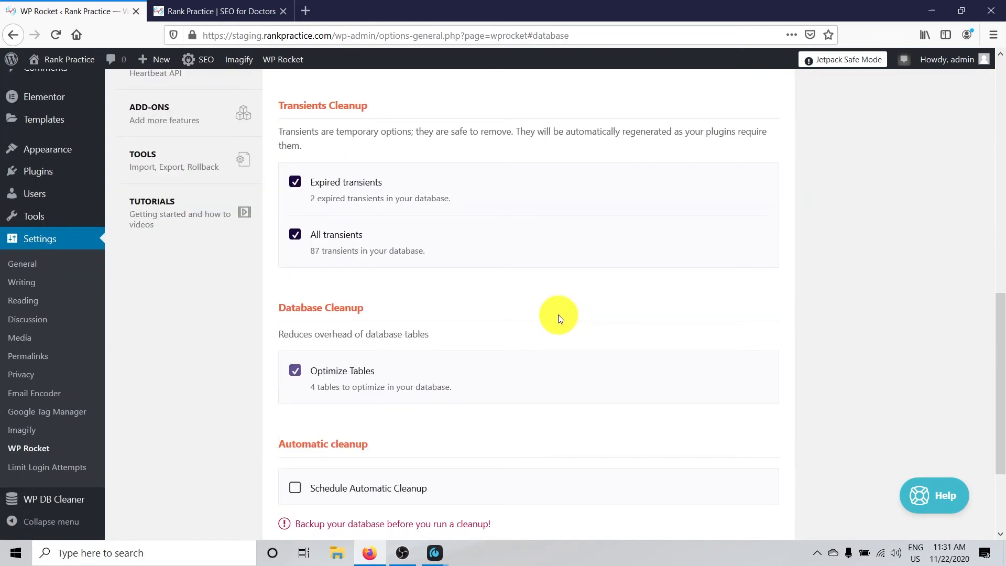
scroll(558, 315, down, 3)
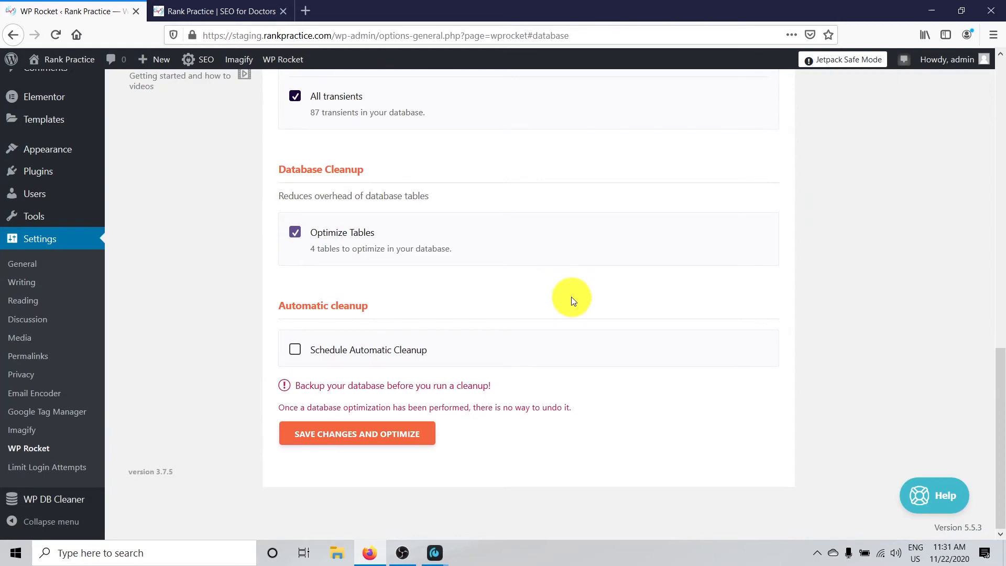
scroll(572, 300, up, 3)
scroll(571, 301, up, 7)
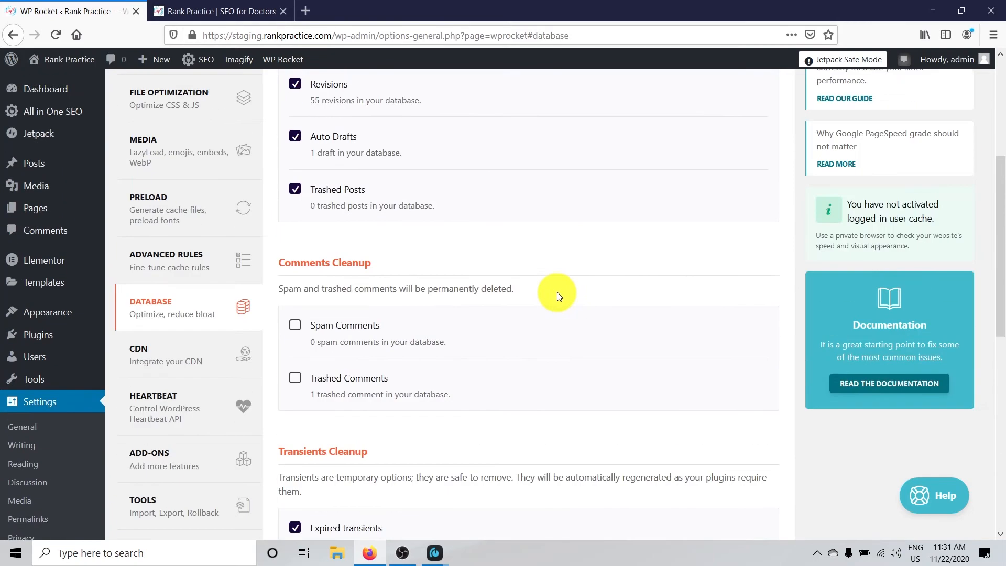
Examine WP Rocket's CDN settings, including the Cloudflare and Sucuri note, the CNAME field and the file exclusions
click(187, 365)
scroll(403, 382, down, 4)
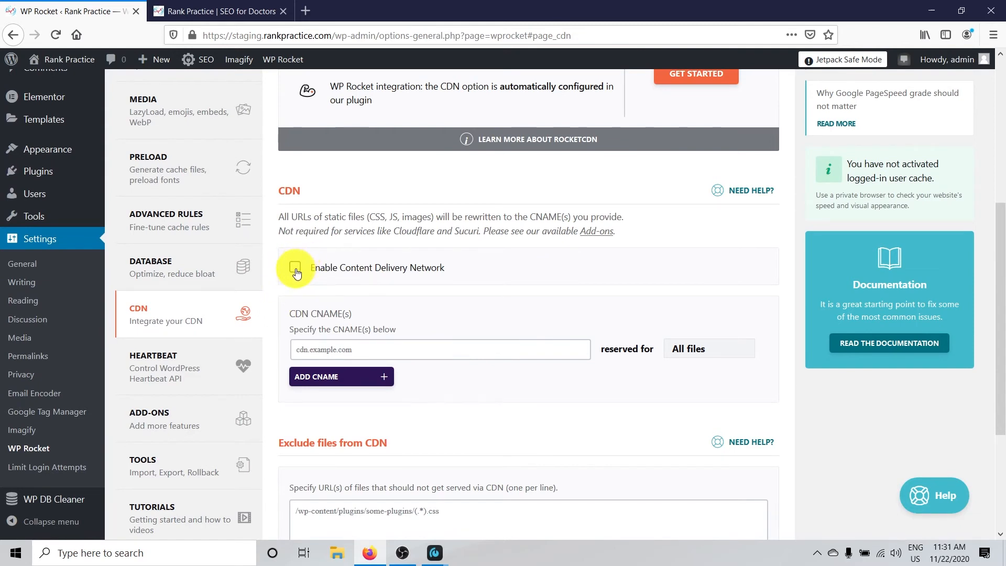
drag(290, 231, 500, 231)
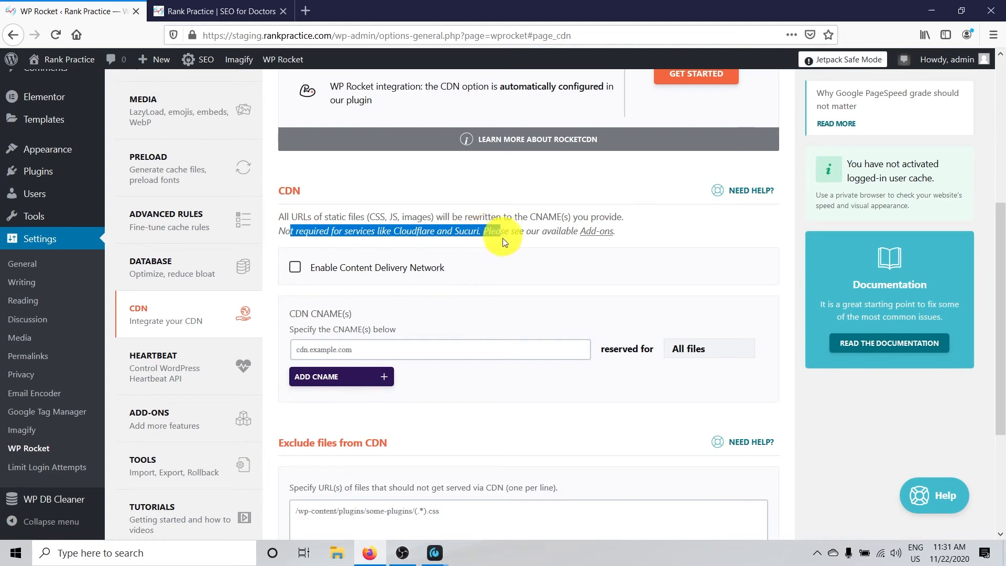
scroll(497, 225, down, 3)
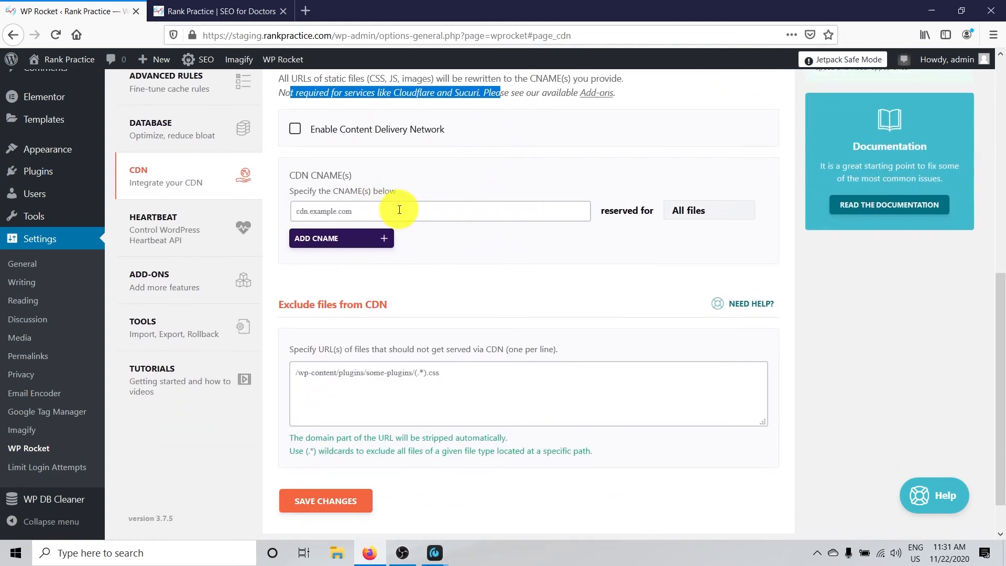
scroll(450, 191, down, 2)
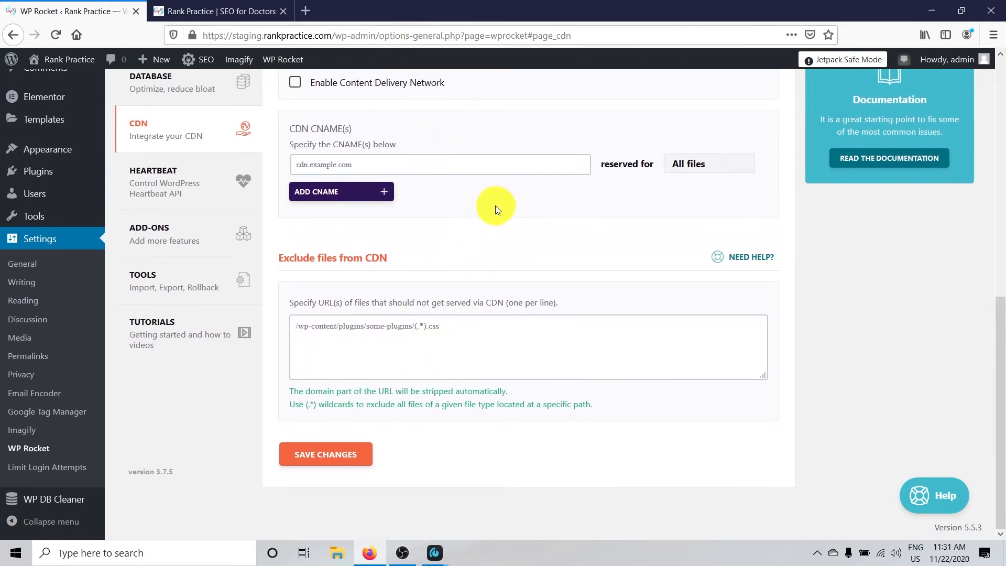
scroll(495, 206, up, 3)
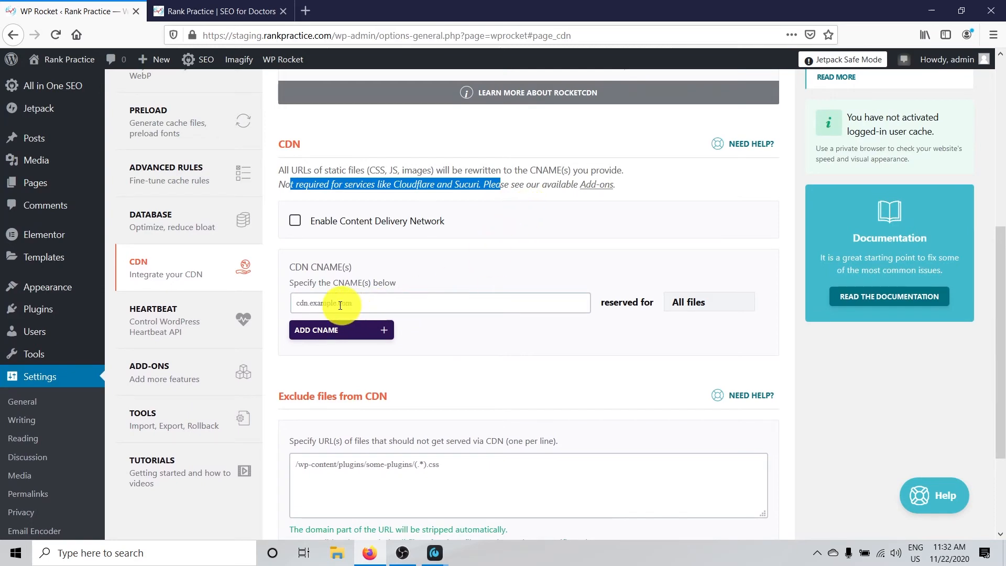
scroll(382, 293, down, 3)
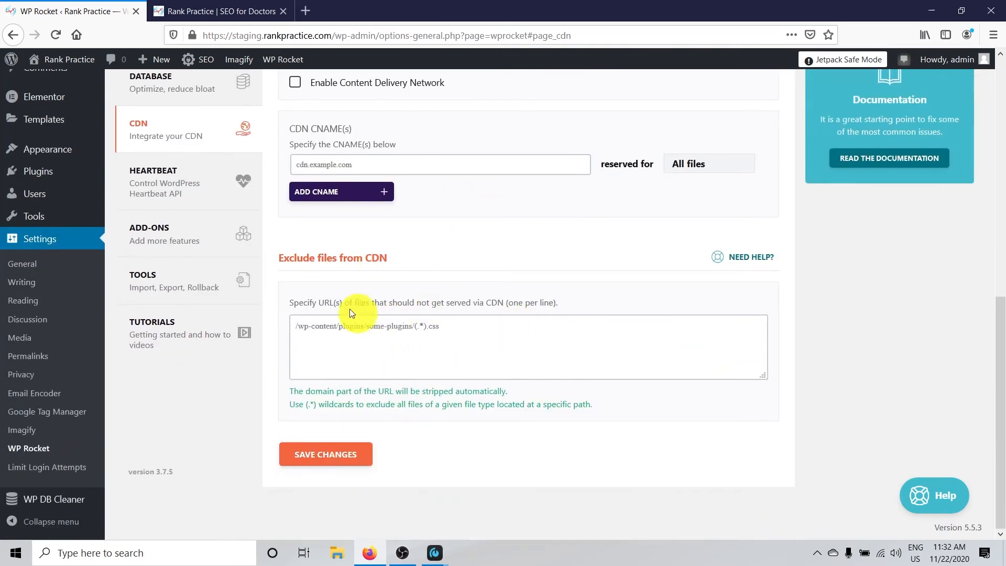
scroll(350, 309, up, 1)
scroll(386, 319, up, 3)
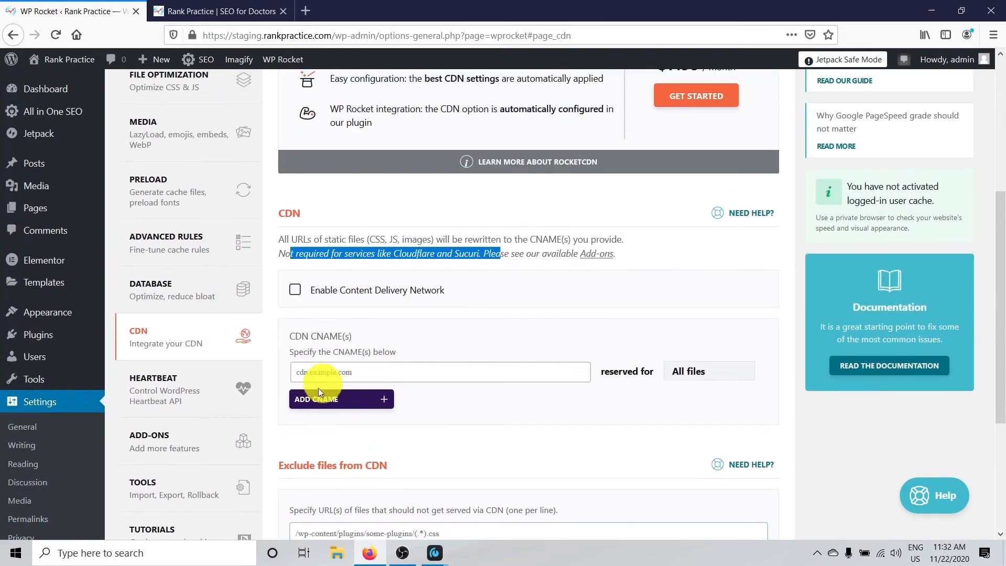
Enable Control Heartbeat in WP Rocket's Heartbeat settings and save the changes
click(140, 386)
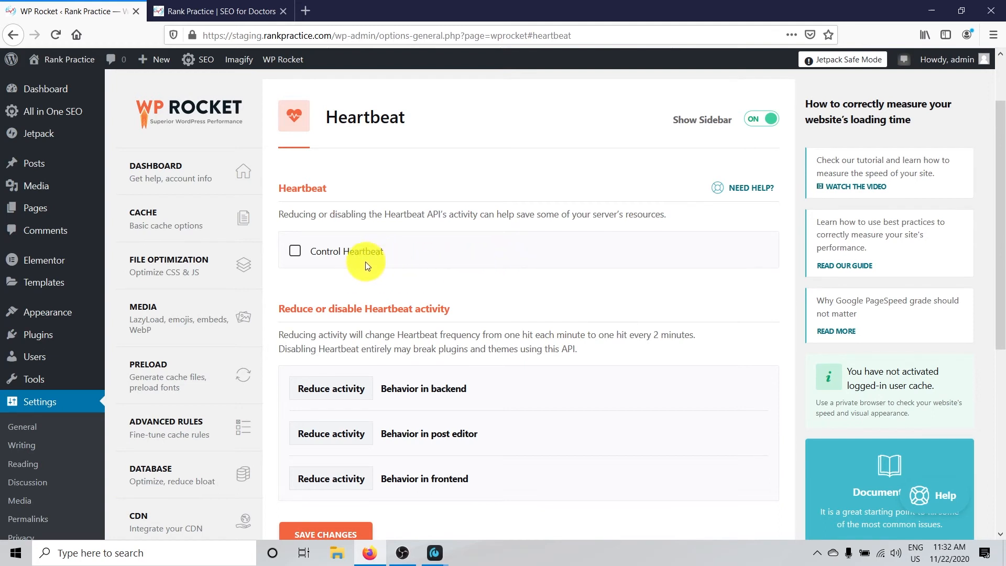
click(295, 251)
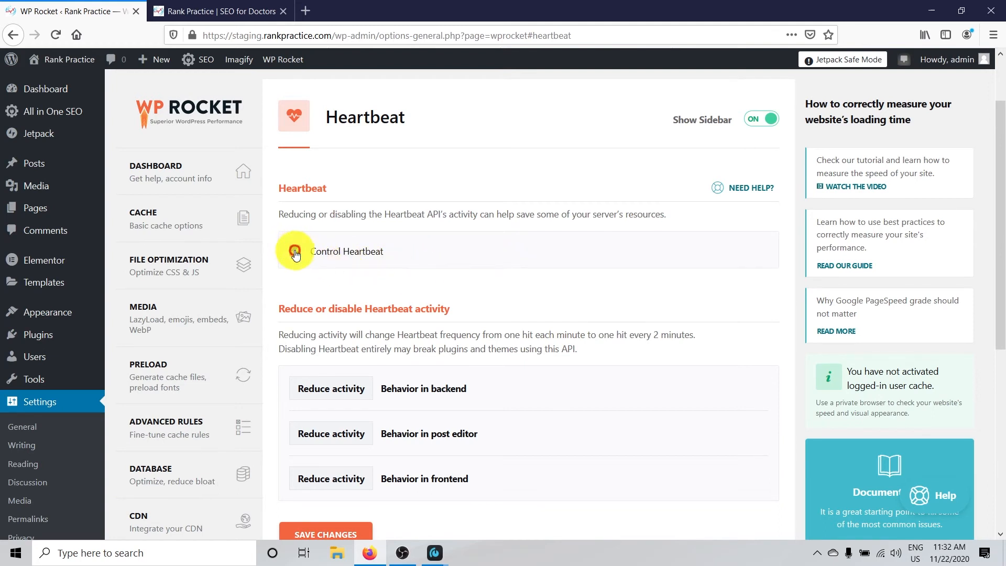
scroll(480, 231, down, 3)
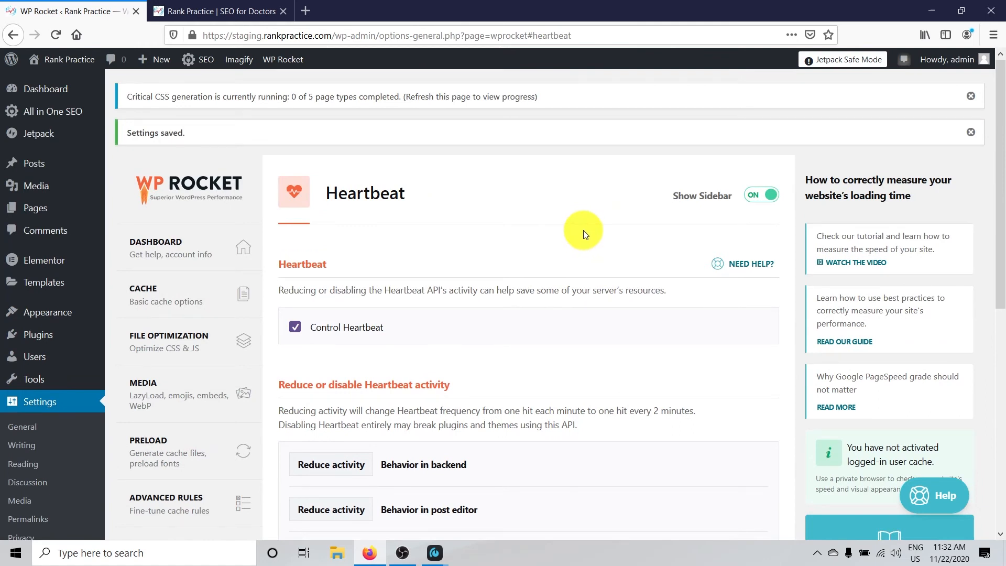
scroll(579, 238, down, 3)
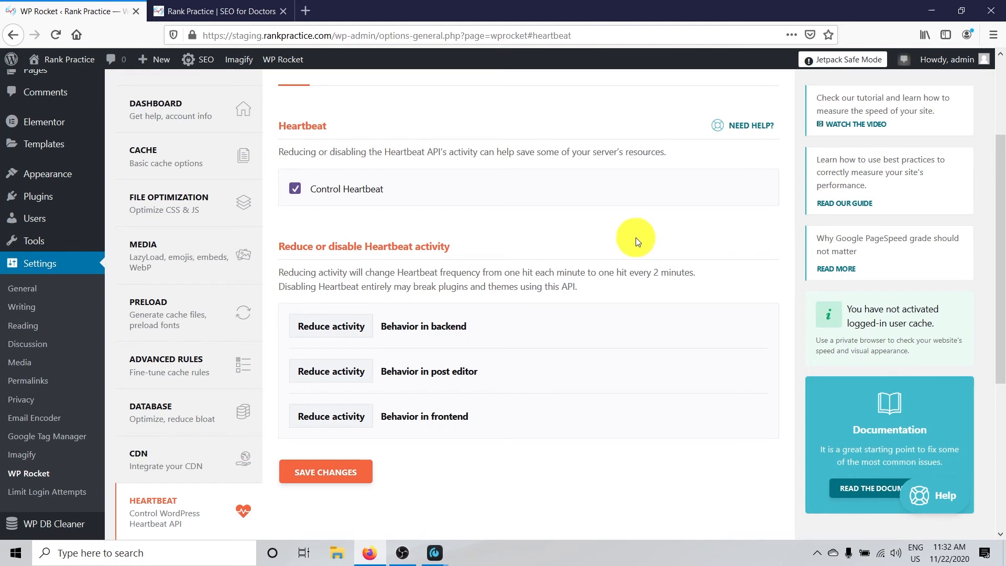
scroll(636, 237, up, 1)
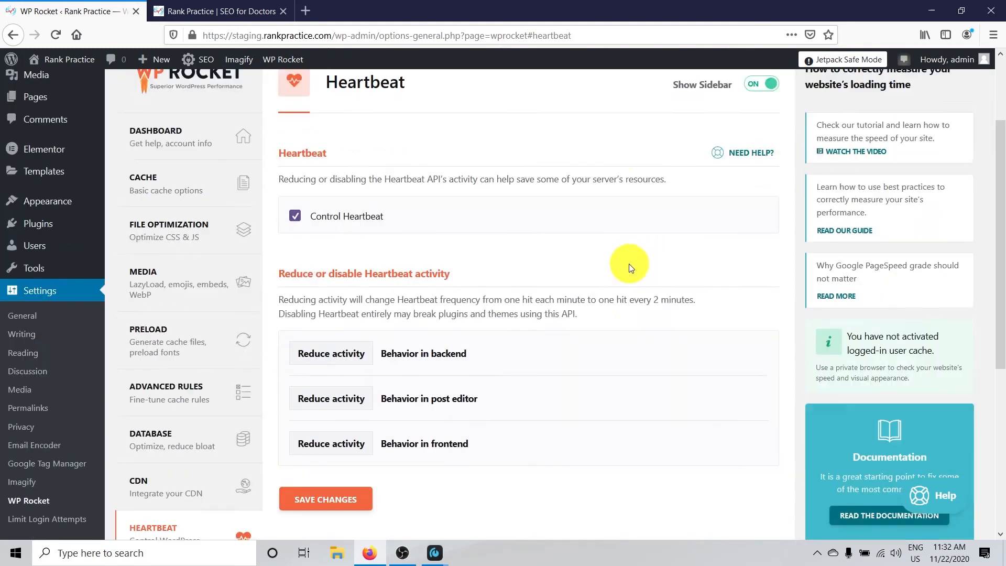
scroll(636, 263, down, 3)
click(136, 399)
scroll(173, 471, down, 3)
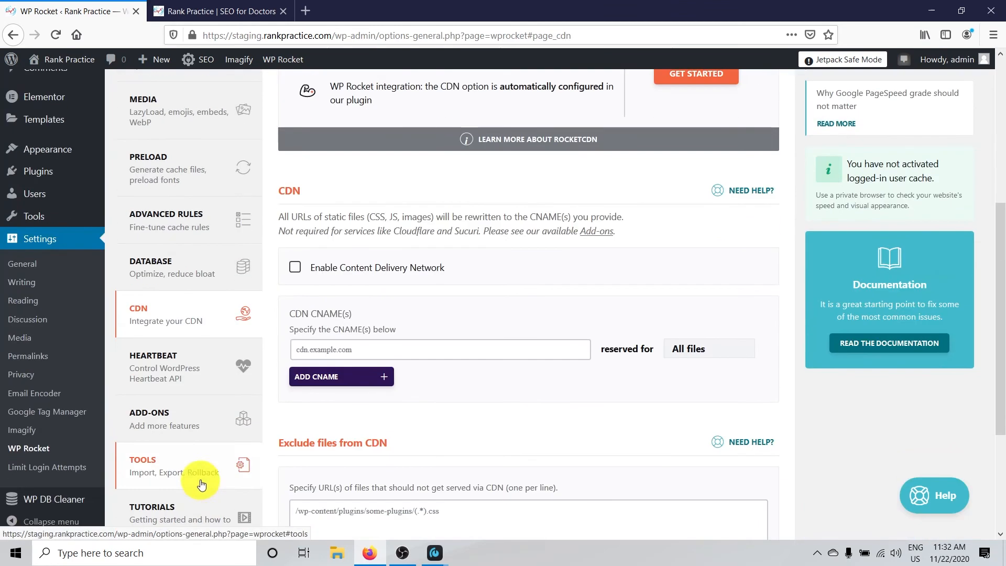
In the Heartbeat settings, set Behavior in frontend to Disable
click(173, 378)
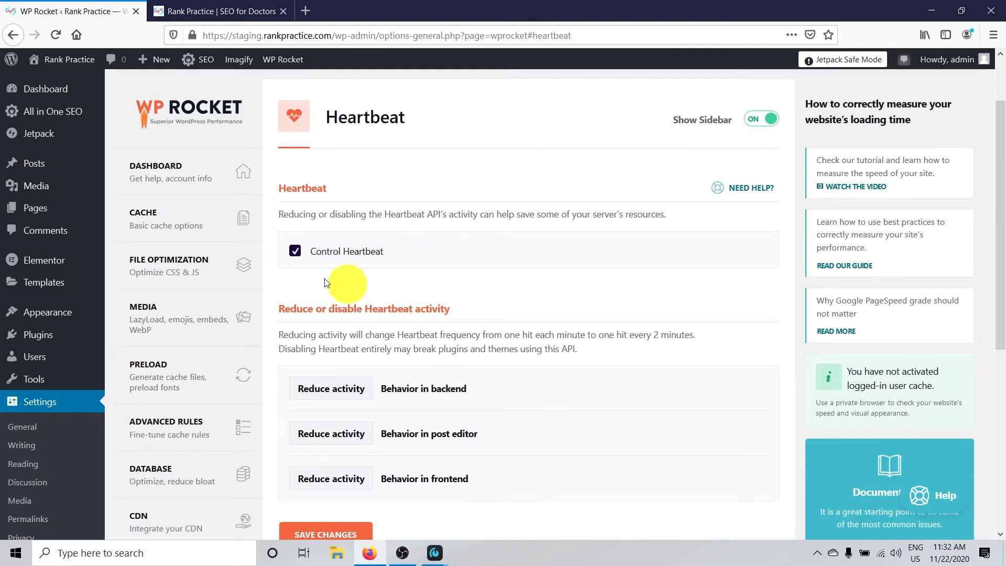
click(293, 252)
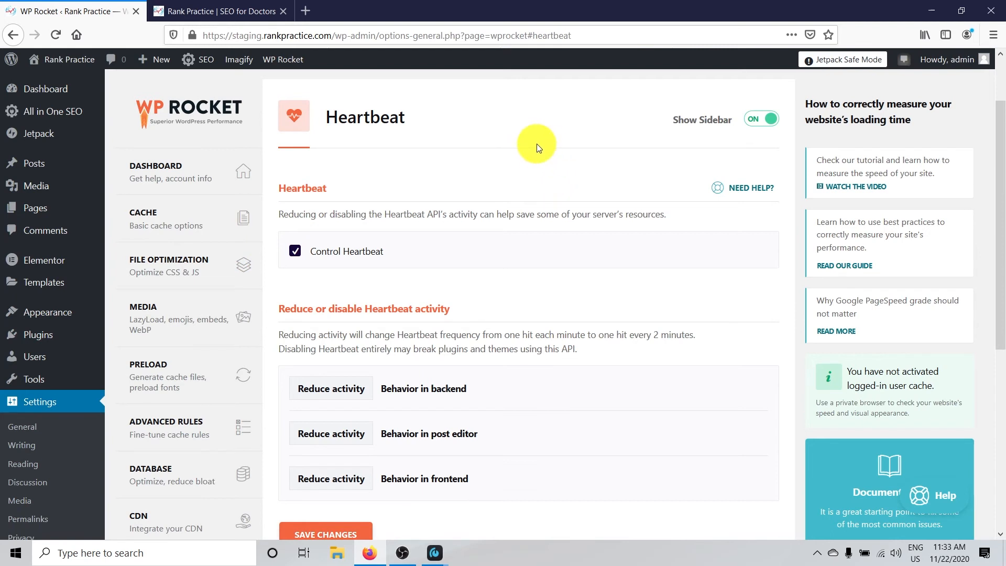
scroll(538, 147, down, 3)
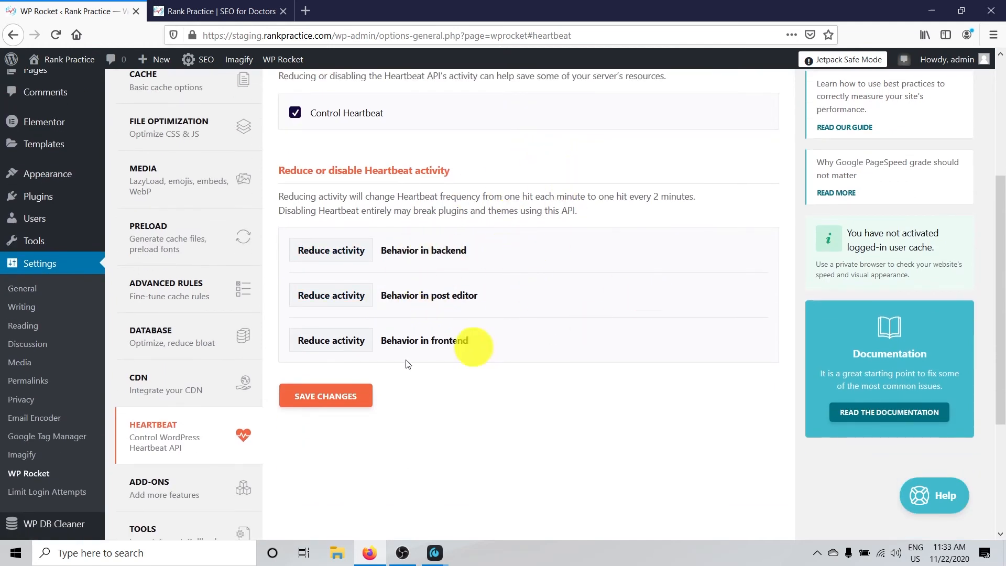
click(347, 345)
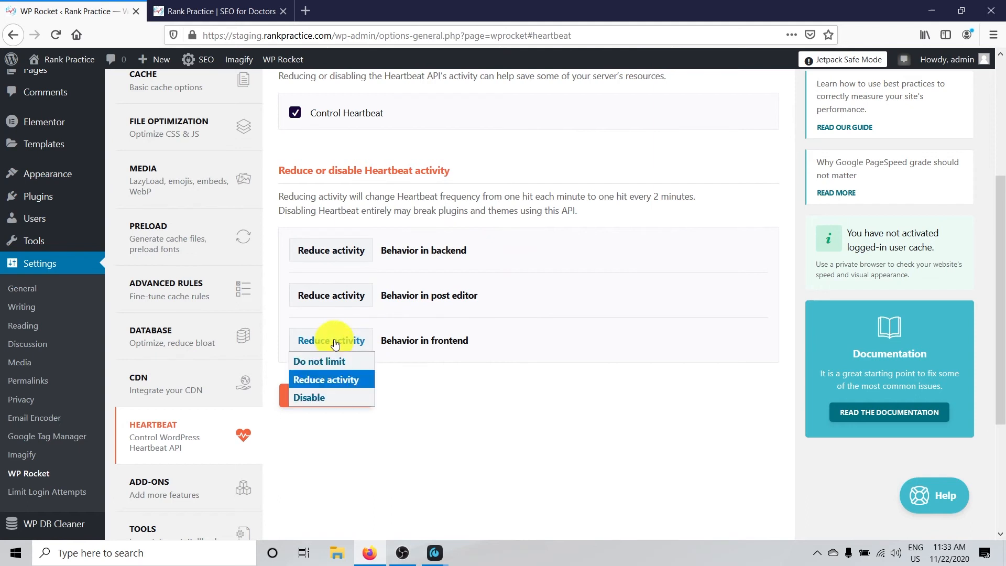
click(306, 396)
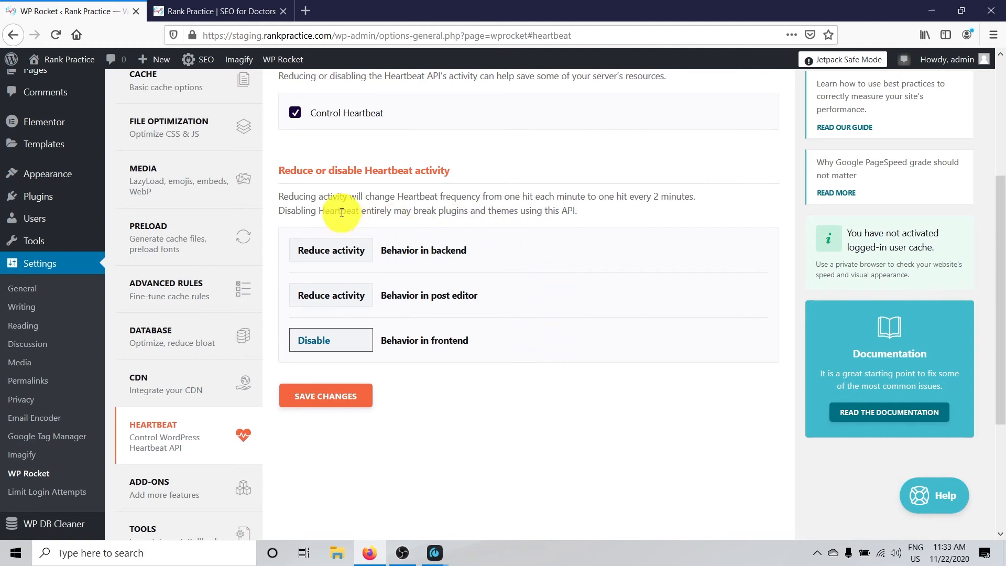
Review the Heartbeat frequency explanation and the behavior settings for the backend, post editor and frontend
drag(311, 198, 700, 198)
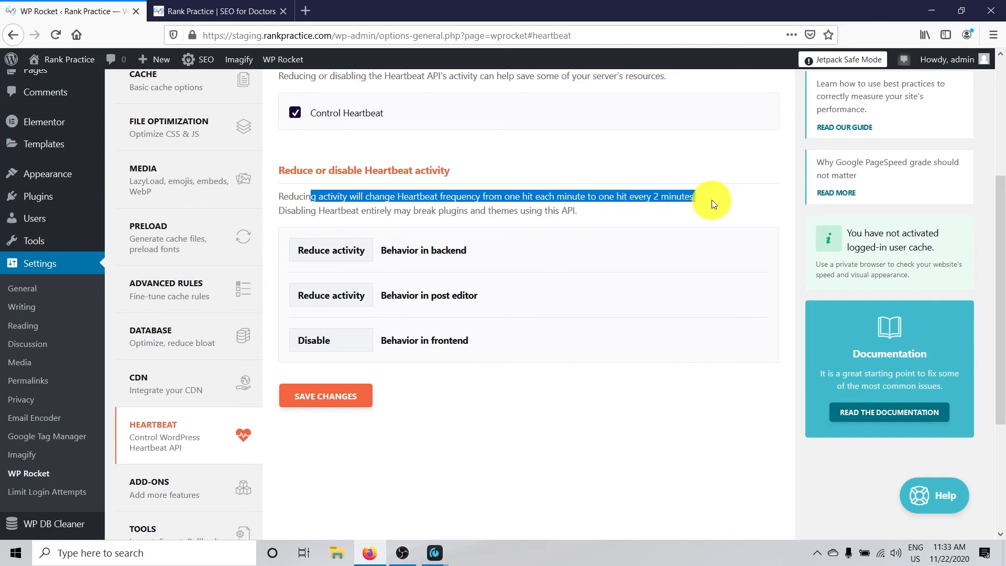
scroll(585, 230, up, 3)
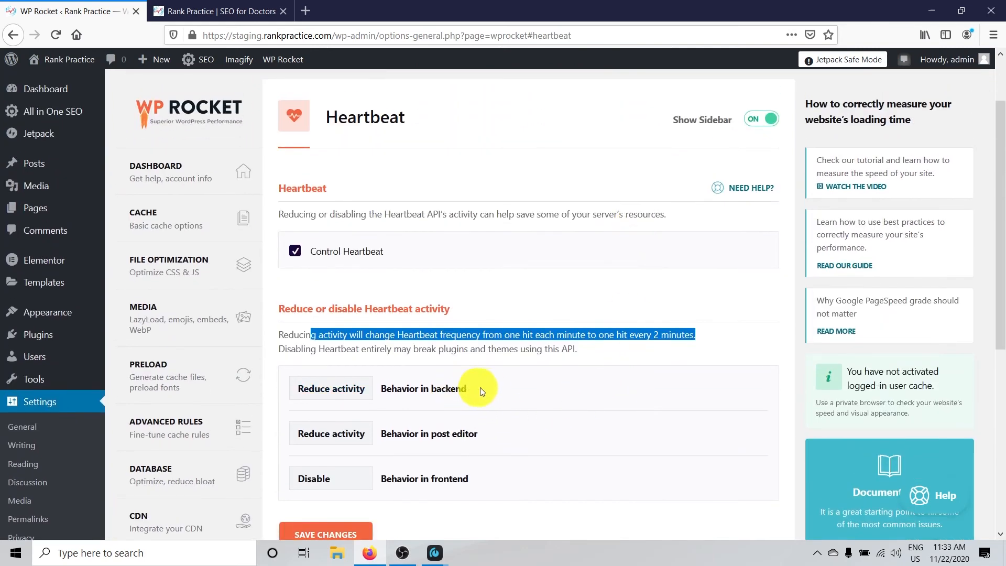
drag(474, 388, 370, 388)
drag(477, 434, 384, 442)
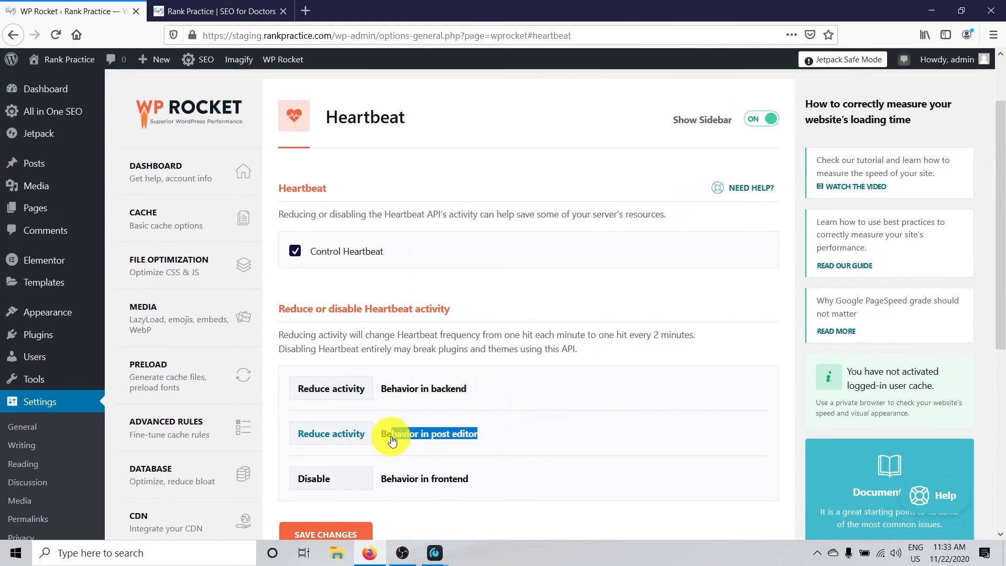
click(495, 439)
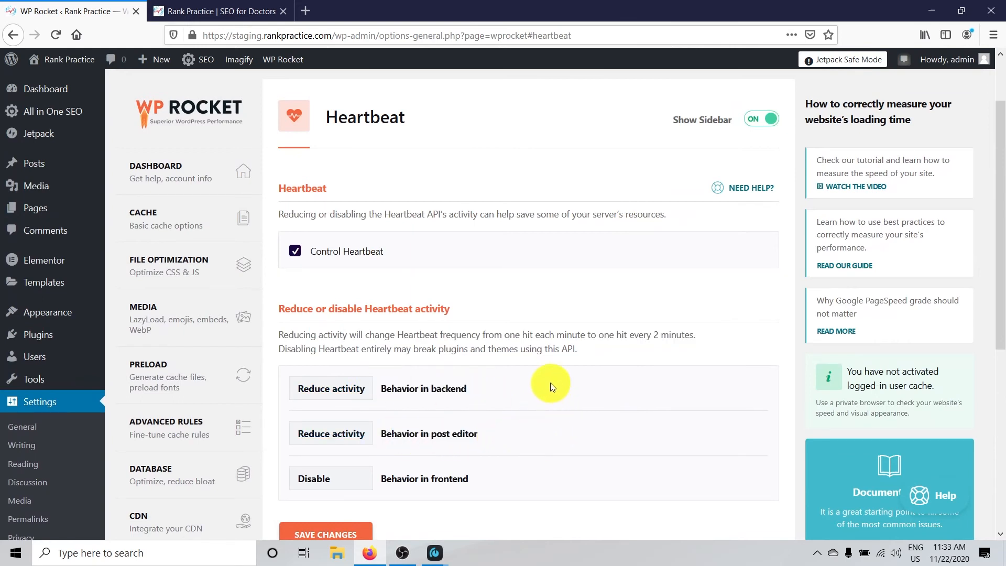
scroll(514, 427, down, 3)
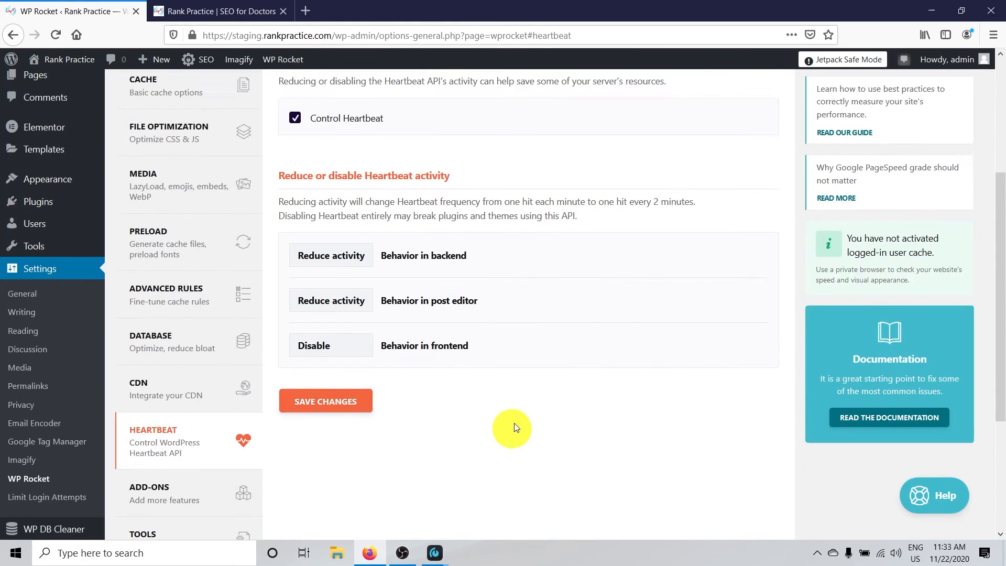
Turn on the Google Tracking and Facebook Pixel add-ons in WP Rocket's one-click add-ons
scroll(514, 427, down, 2)
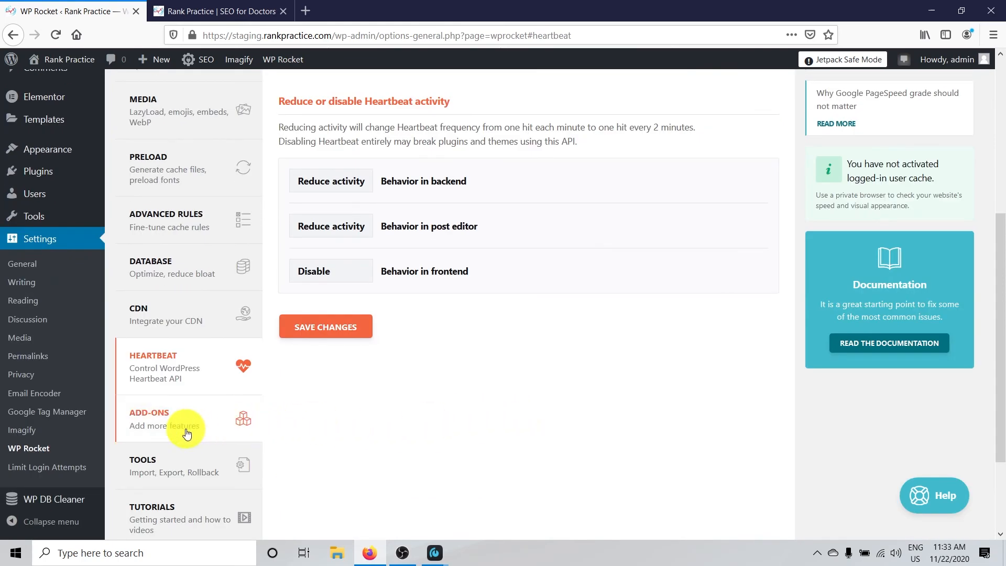
click(168, 420)
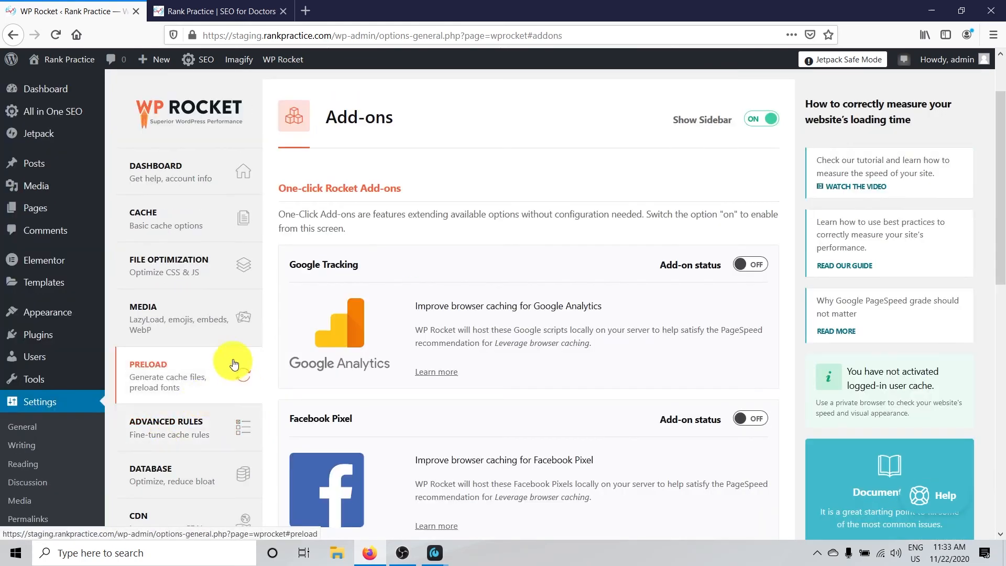
scroll(404, 292, down, 3)
scroll(414, 289, up, 3)
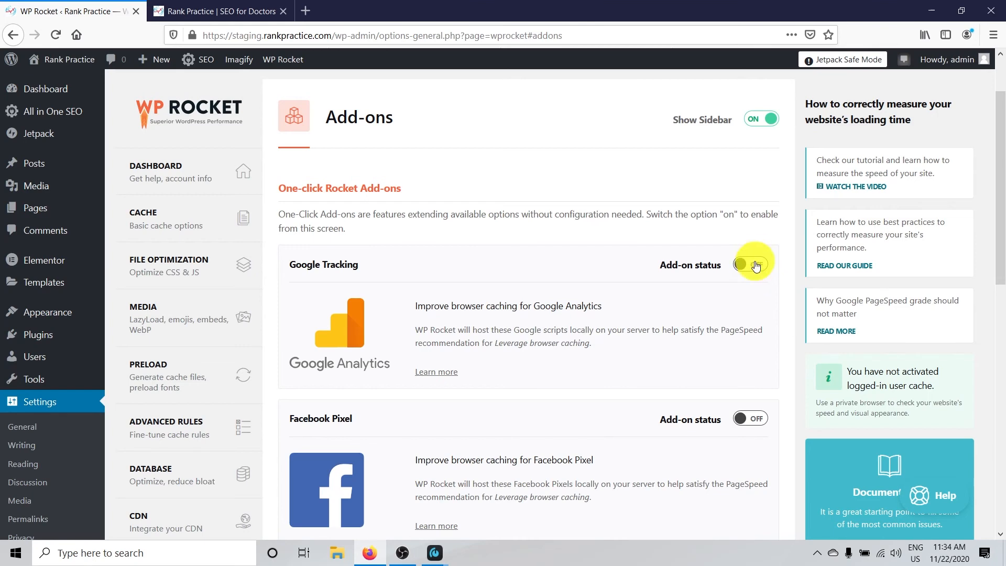
scroll(630, 320, down, 3)
scroll(747, 288, up, 3)
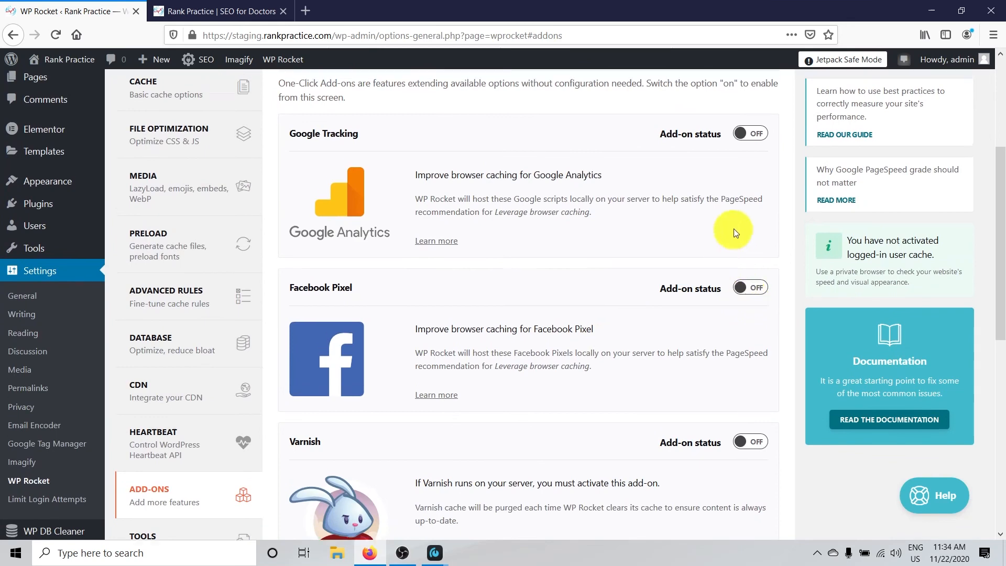
click(754, 256)
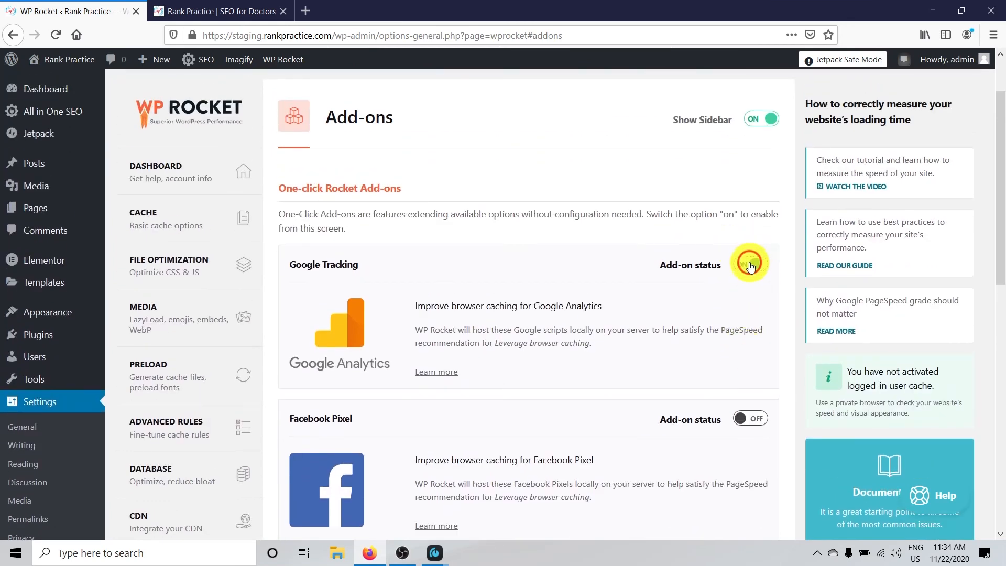
click(762, 418)
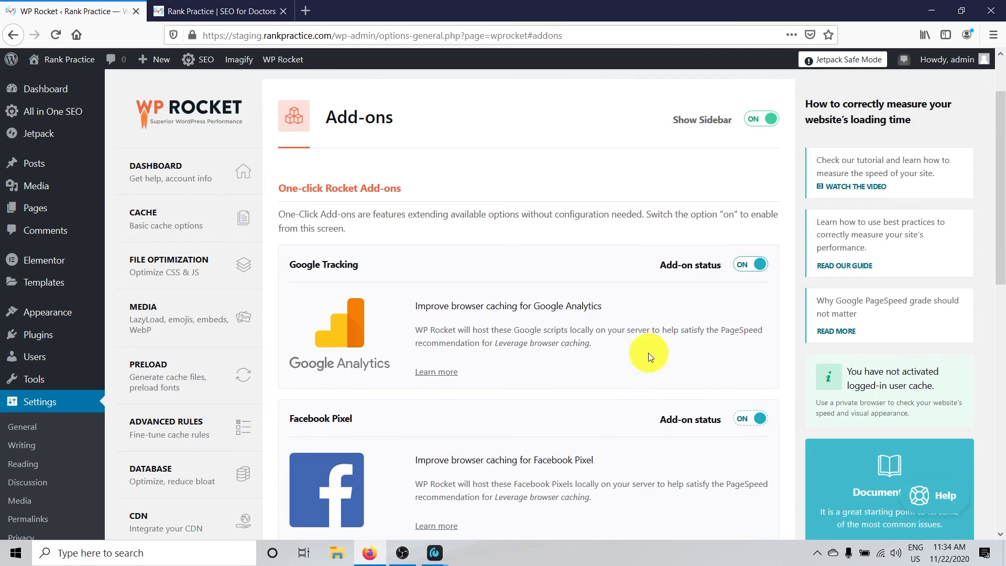
scroll(648, 353, down, 5)
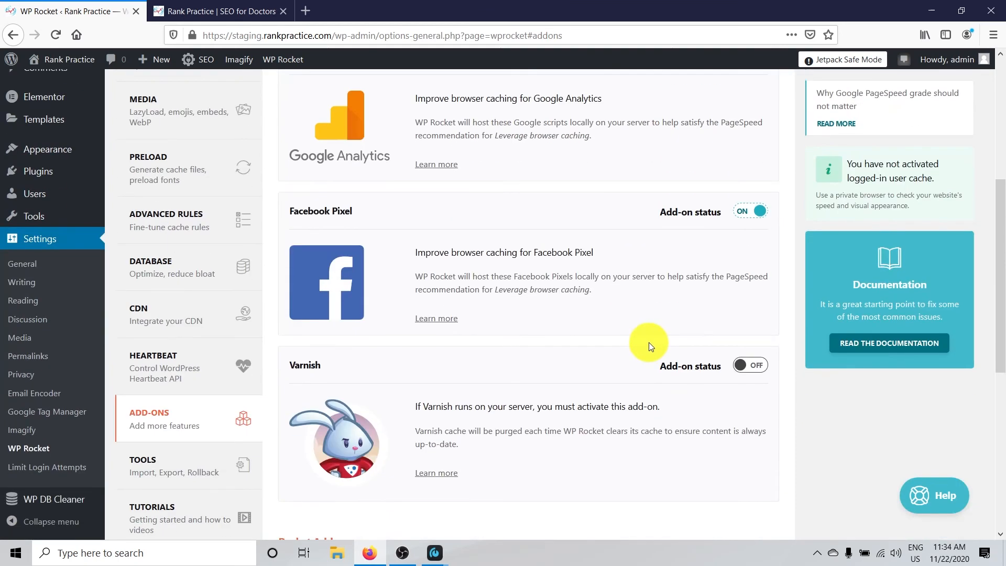
scroll(648, 346, up, 2)
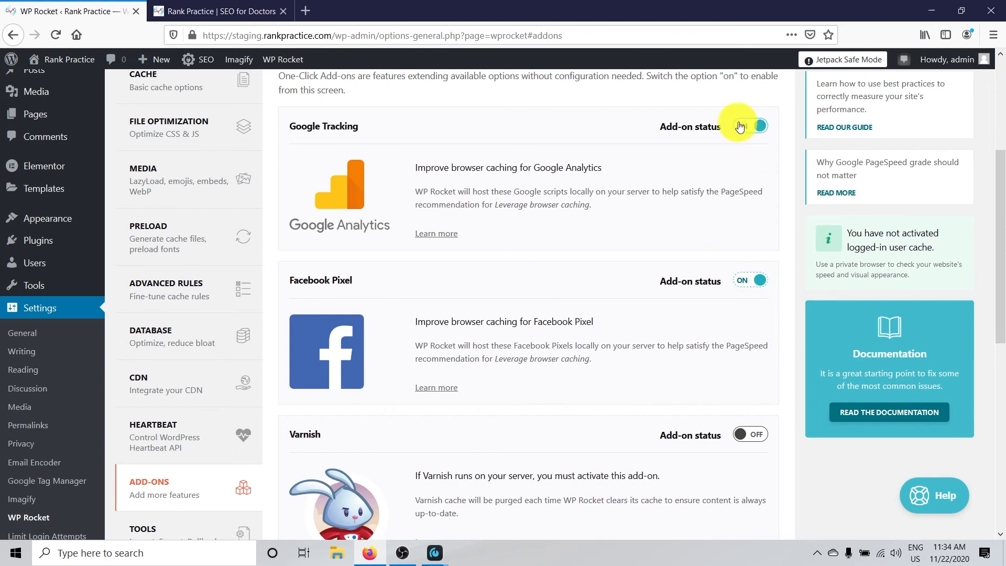
click(754, 282)
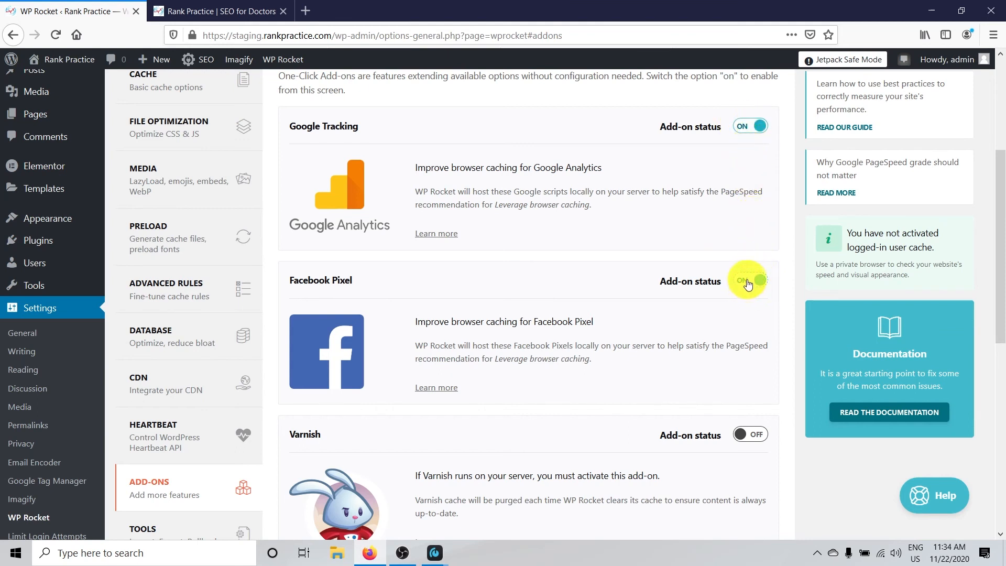
Turn on the Cloudflare add-on under Rocket Add-ons and open its options
scroll(747, 277, down, 3)
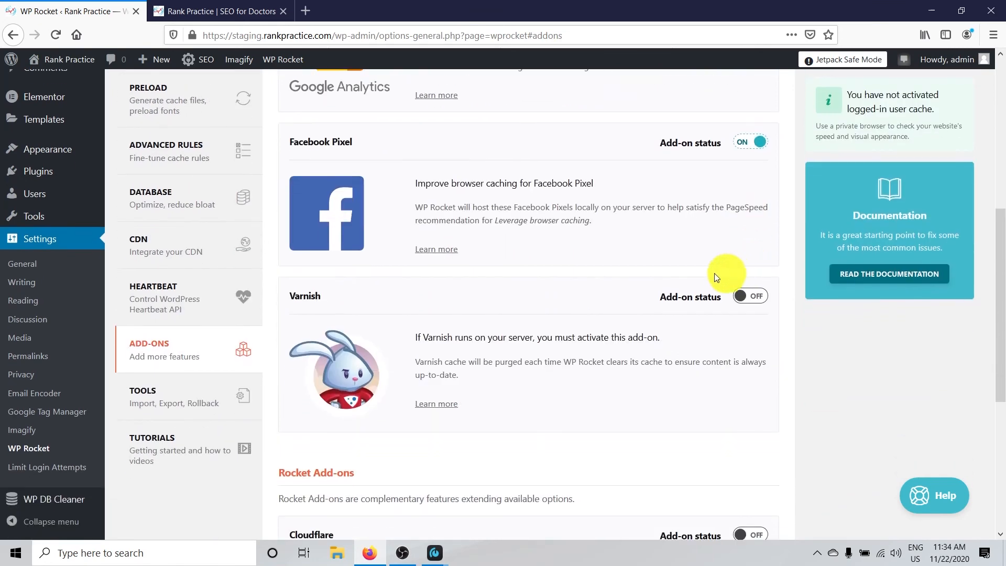
scroll(561, 248, down, 4)
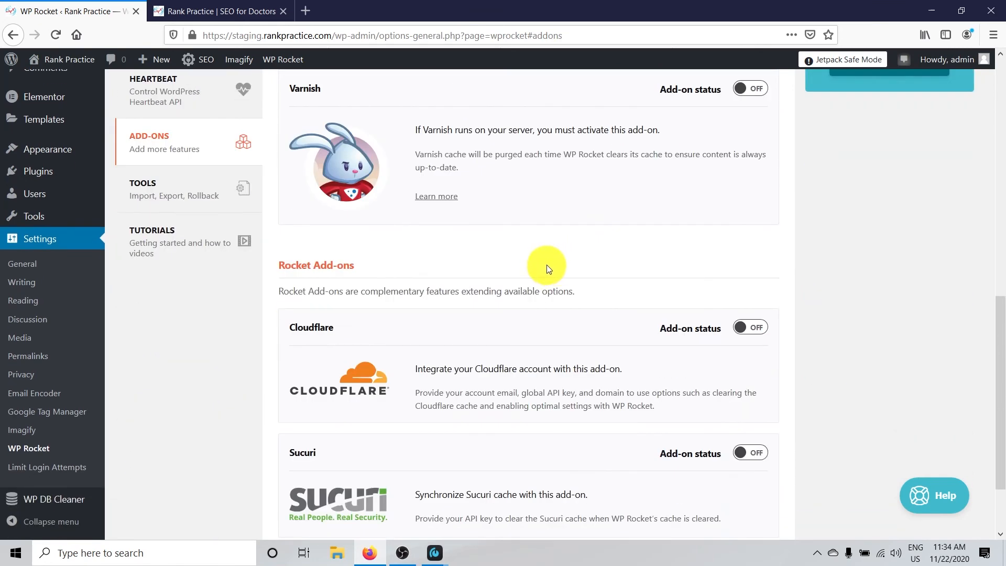
scroll(554, 275, down, 1)
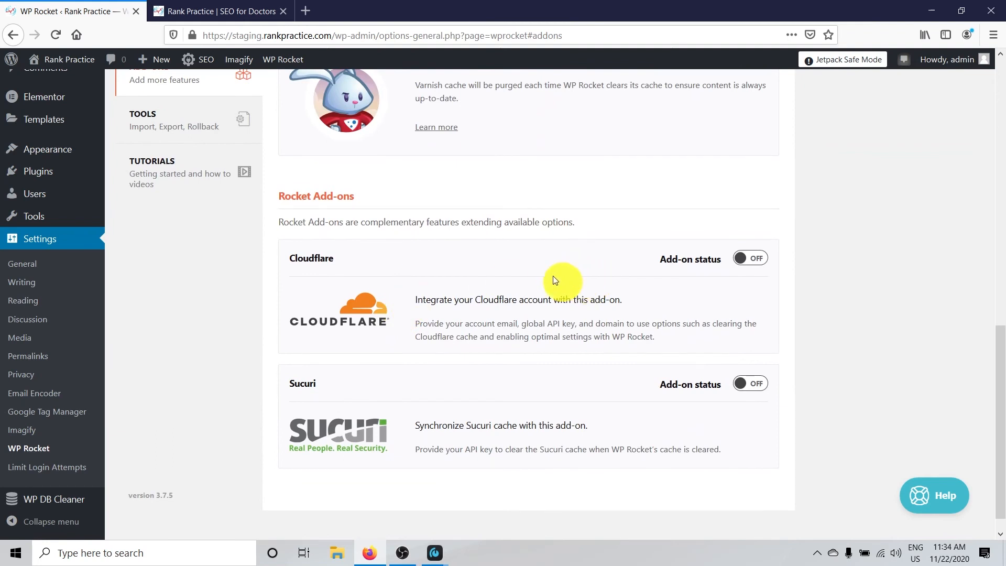
click(748, 255)
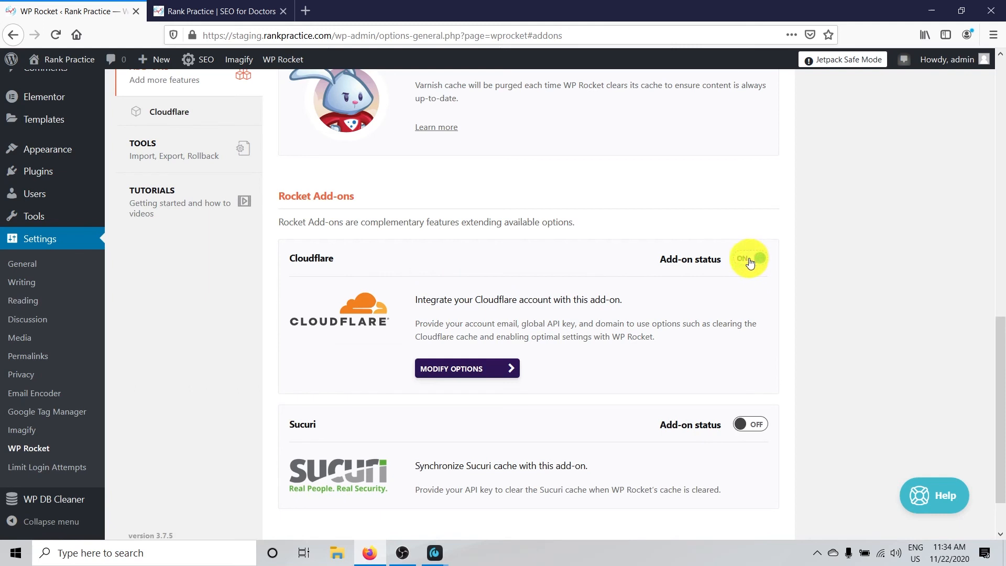
click(450, 368)
click(445, 369)
Examine the Cloudflare credential fields, the development, optimal and relative protocol settings, and the cache clearing option
scroll(545, 386, down, 3)
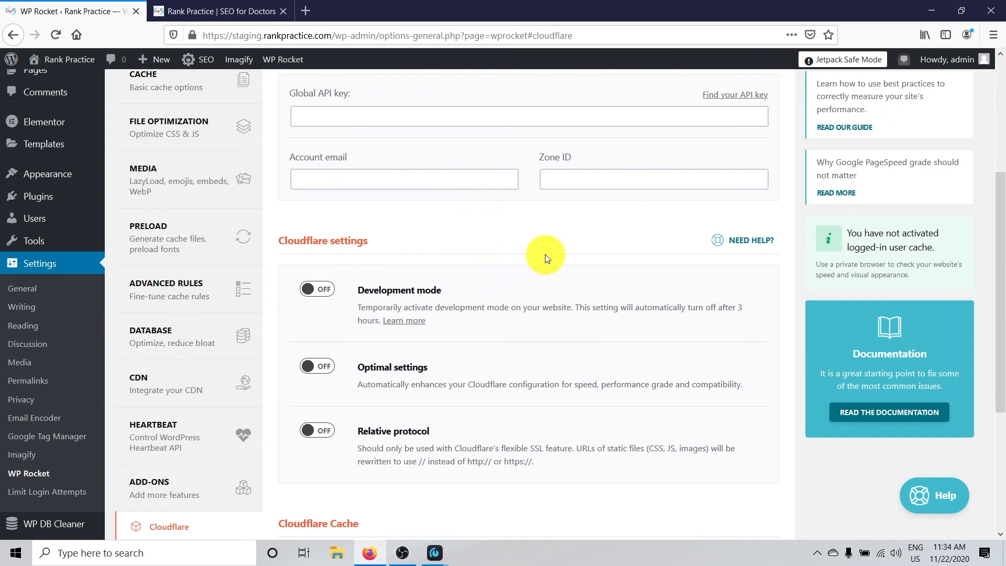
scroll(542, 257, down, 4)
scroll(535, 252, up, 6)
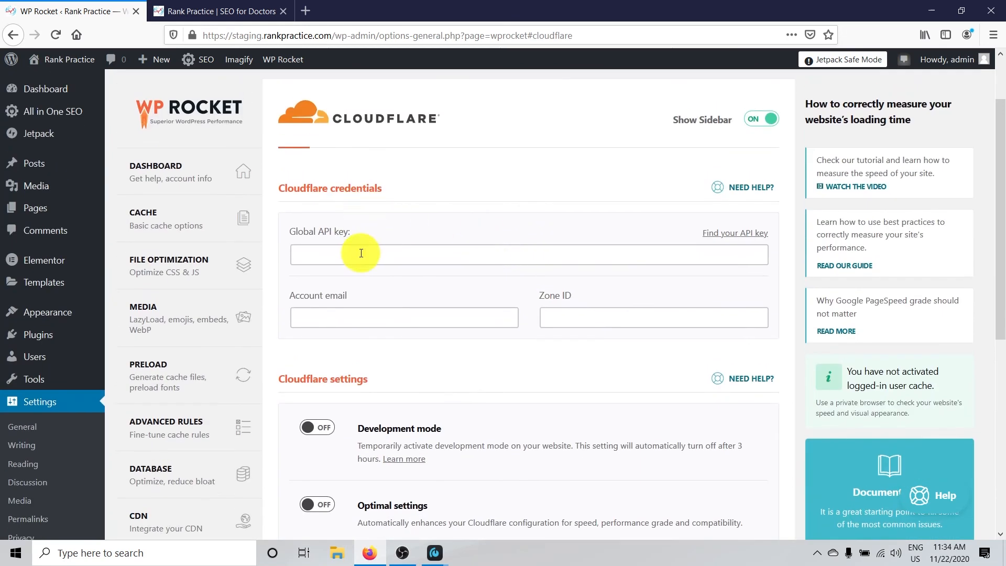
click(346, 254)
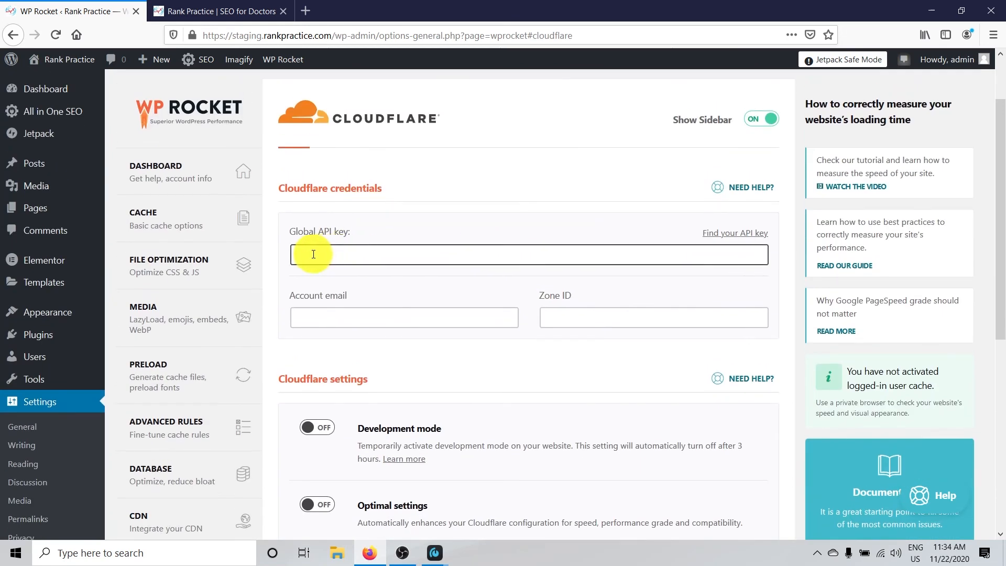
scroll(471, 236, down, 1)
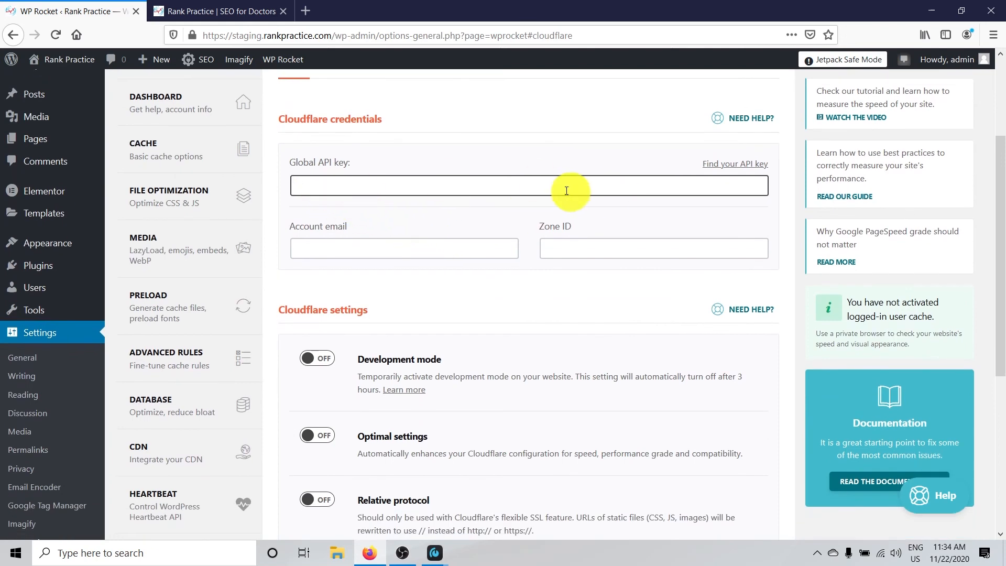
scroll(458, 207, down, 5)
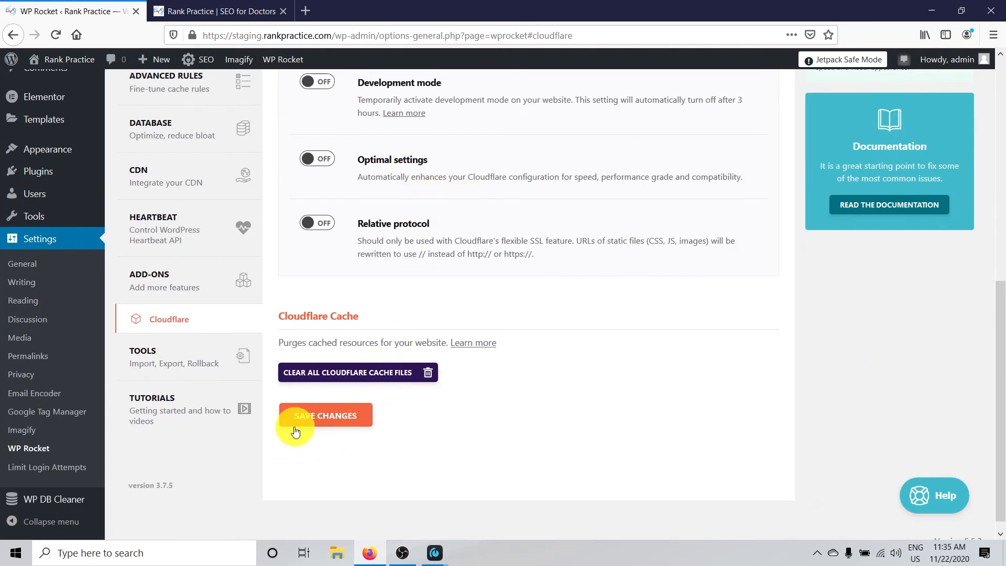
Examine the export, import and rollback options in WP Rocket's Tools section
click(152, 364)
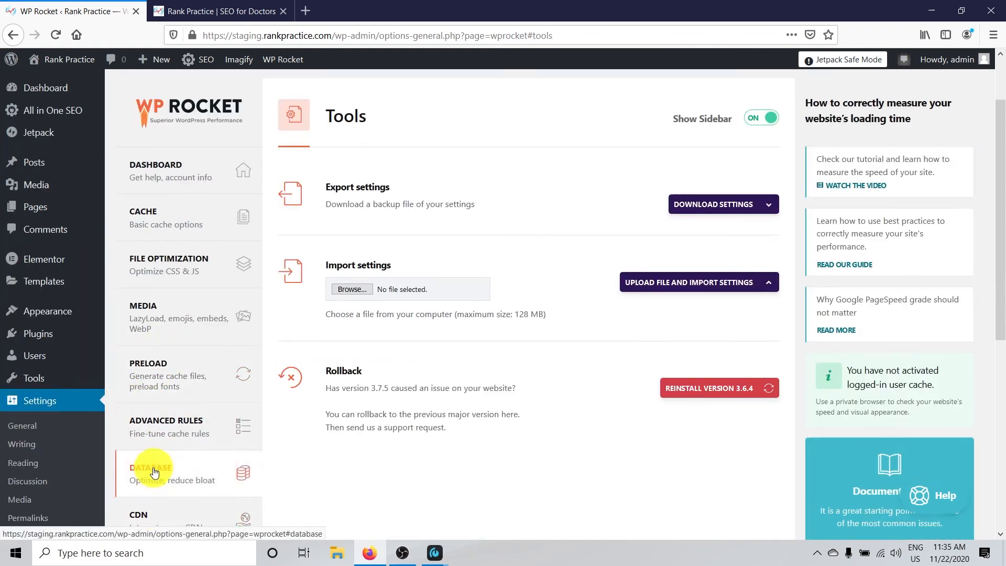
scroll(262, 435, down, 2)
scroll(419, 403, up, 4)
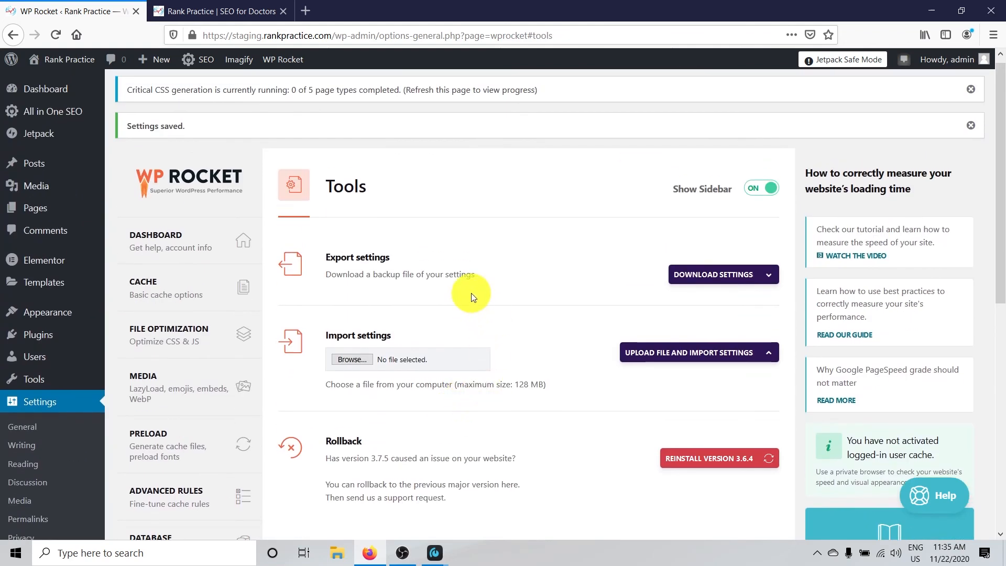
scroll(496, 271, down, 1)
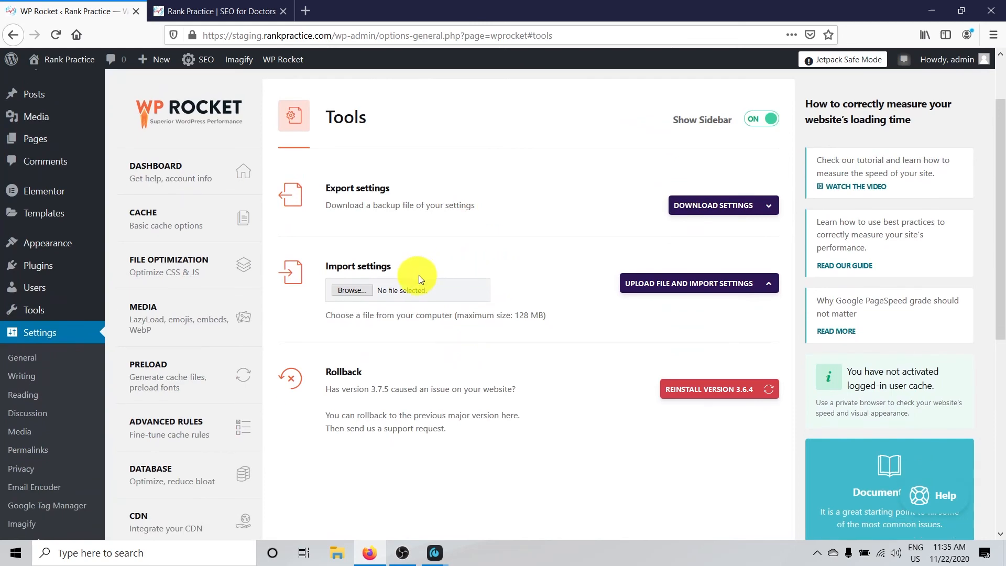
scroll(502, 264, down, 1)
scroll(502, 264, down, 1)
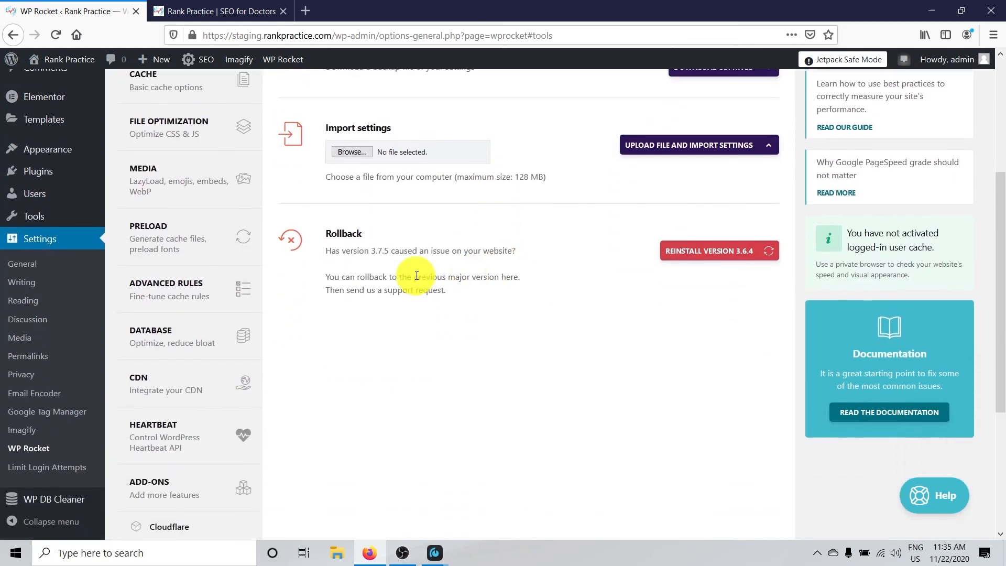
scroll(474, 261, down, 1)
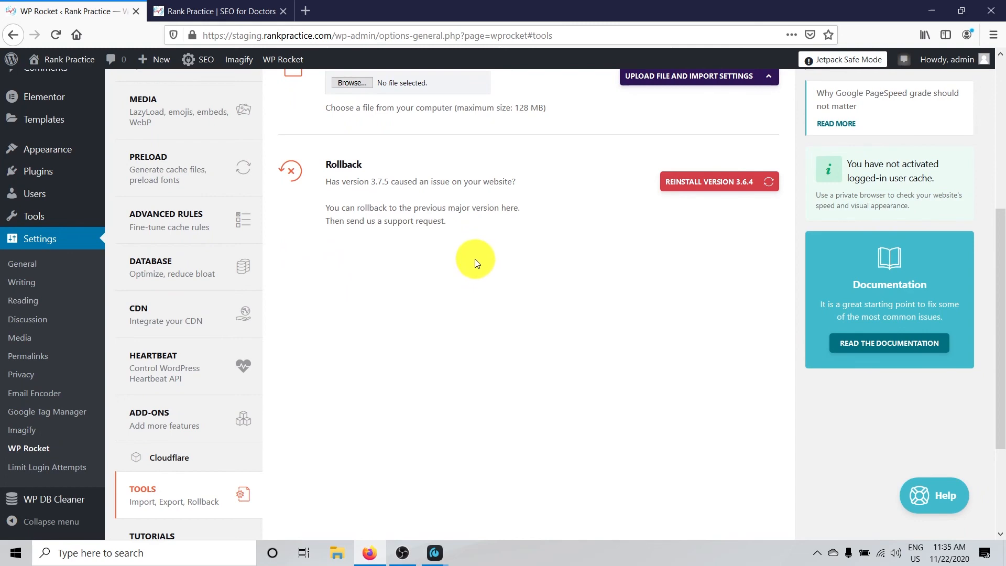
scroll(476, 262, up, 2)
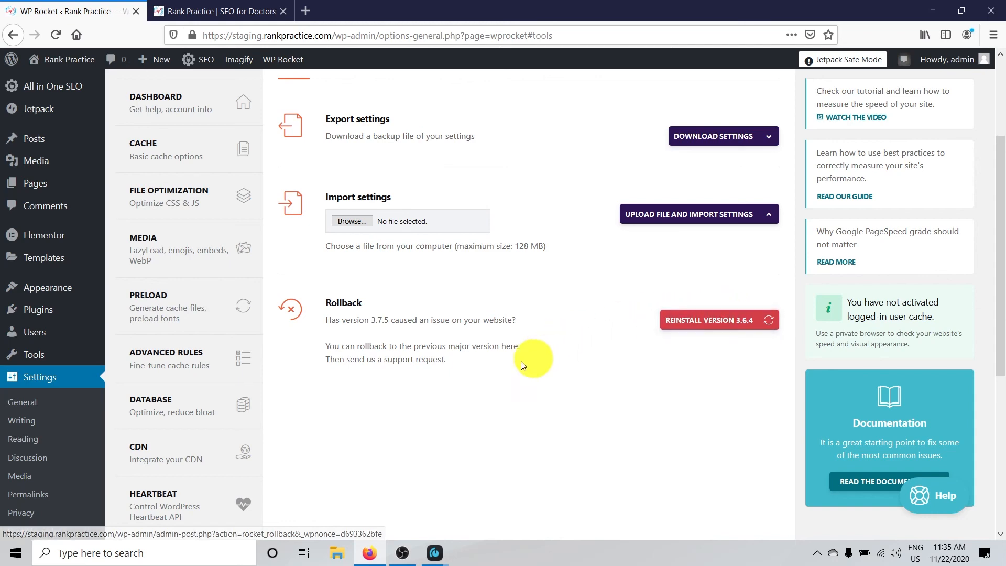
scroll(450, 361, down, 4)
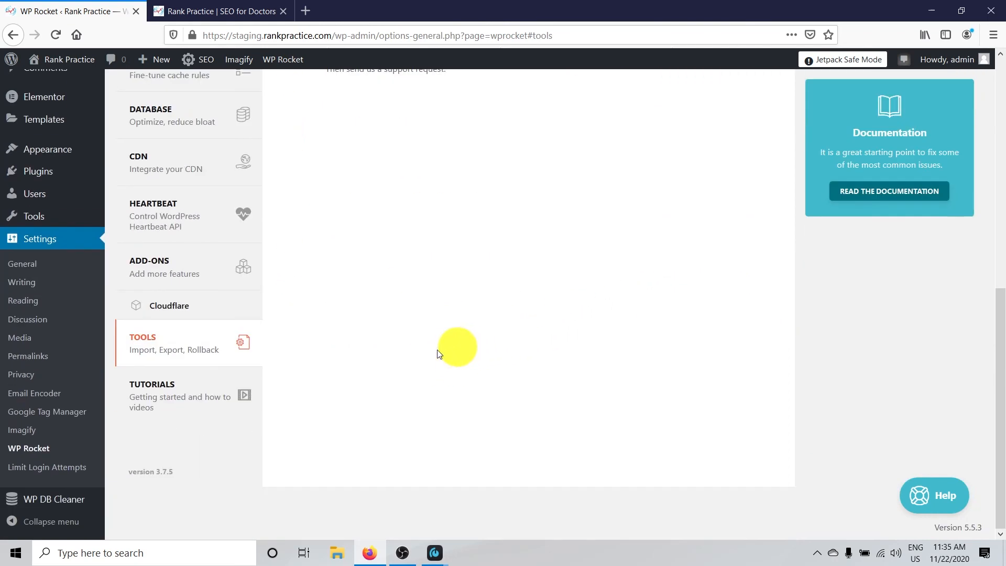
scroll(445, 351, up, 6)
Regenerate the Critical CSS from the quick actions on WP Rocket's dashboard
click(160, 254)
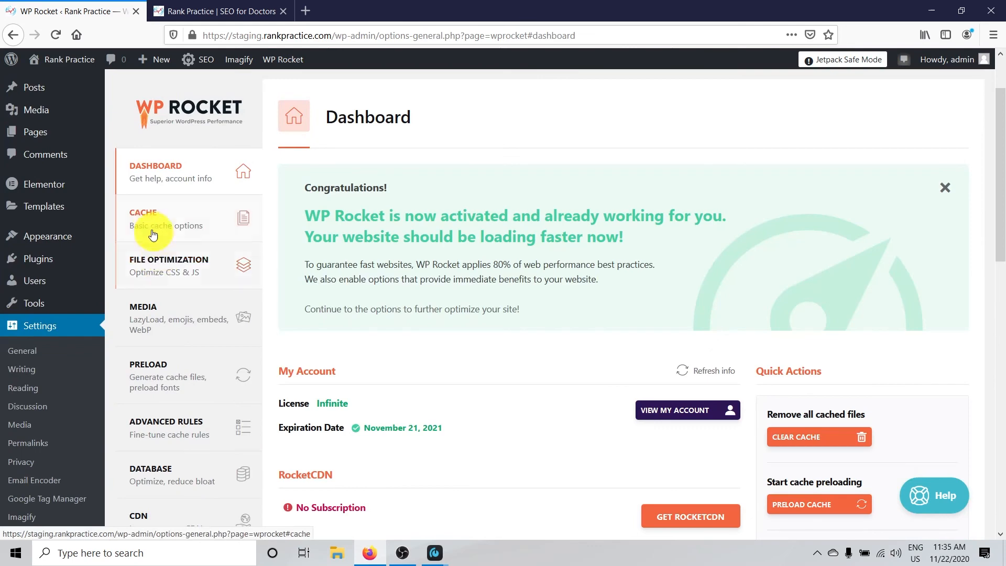
scroll(700, 237, down, 2)
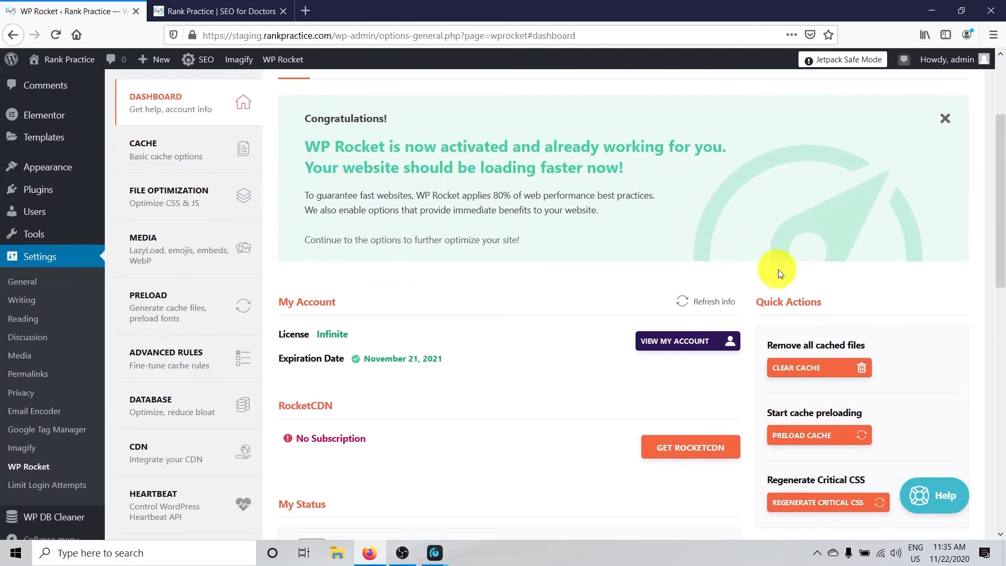
scroll(775, 267, down, 6)
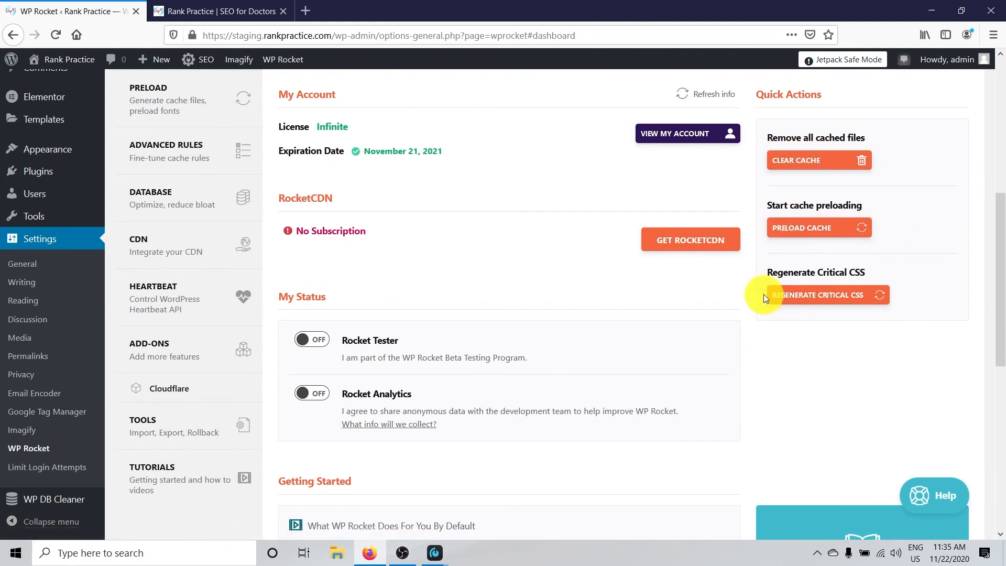
click(839, 295)
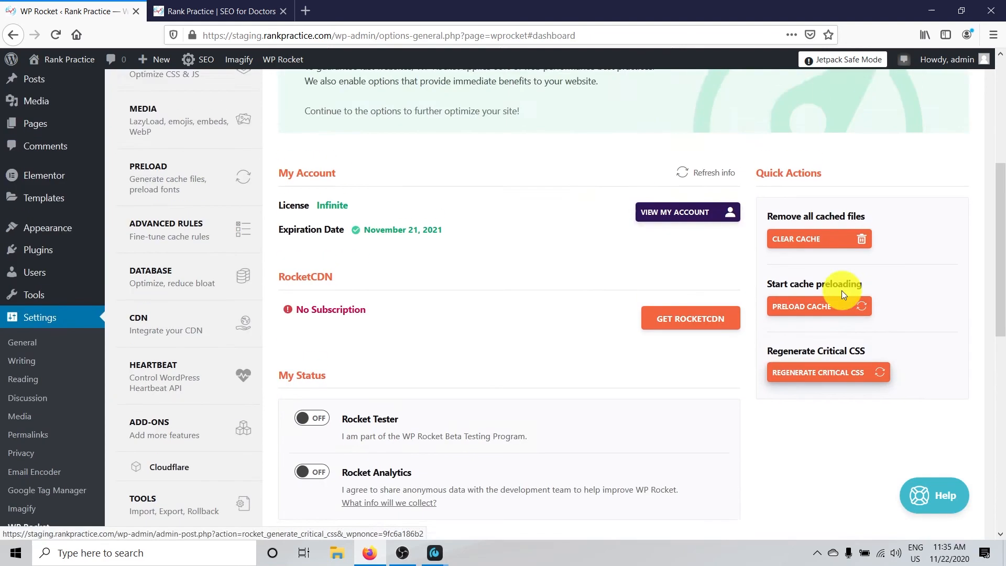
scroll(828, 262, down, 5)
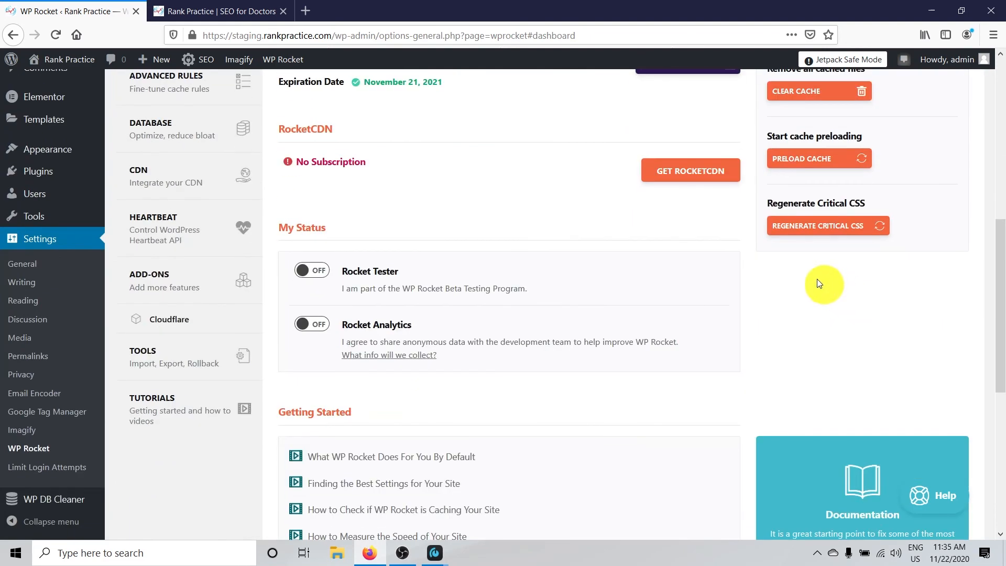
click(833, 236)
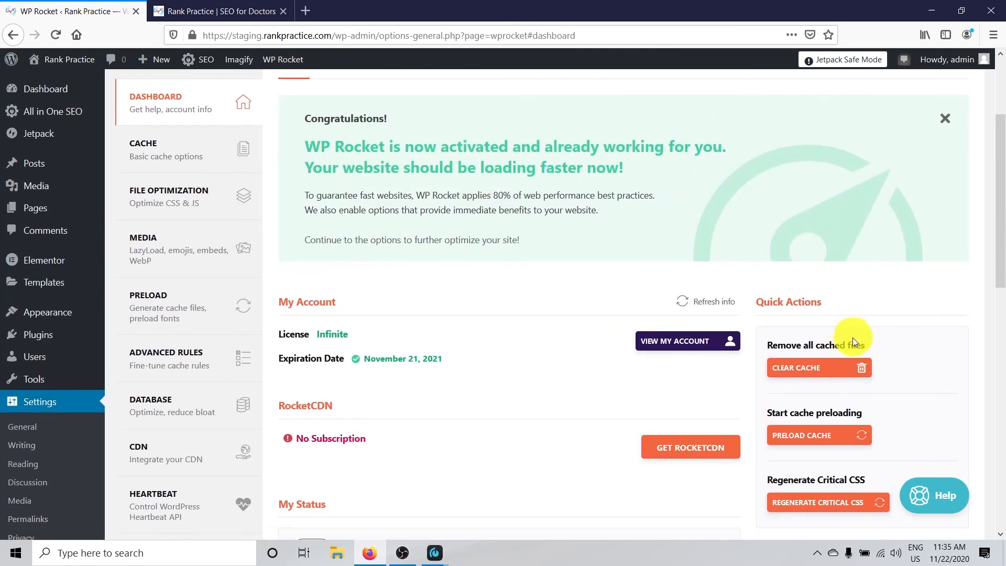